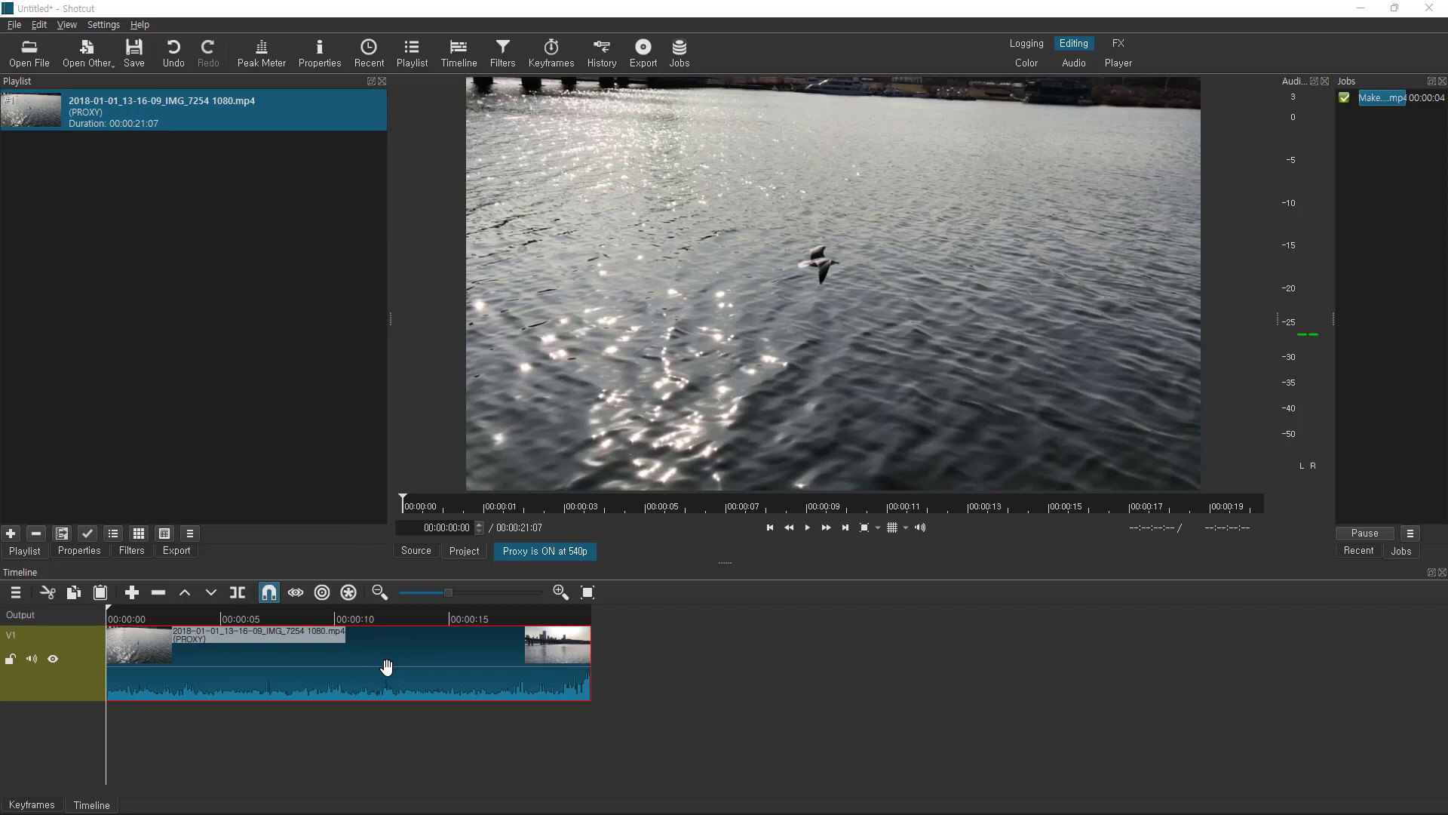
Step: Fit the timeline to the clip and place the playhead at 00:00:11:04
{"action": "left_click", "coordinate": [588, 593]}
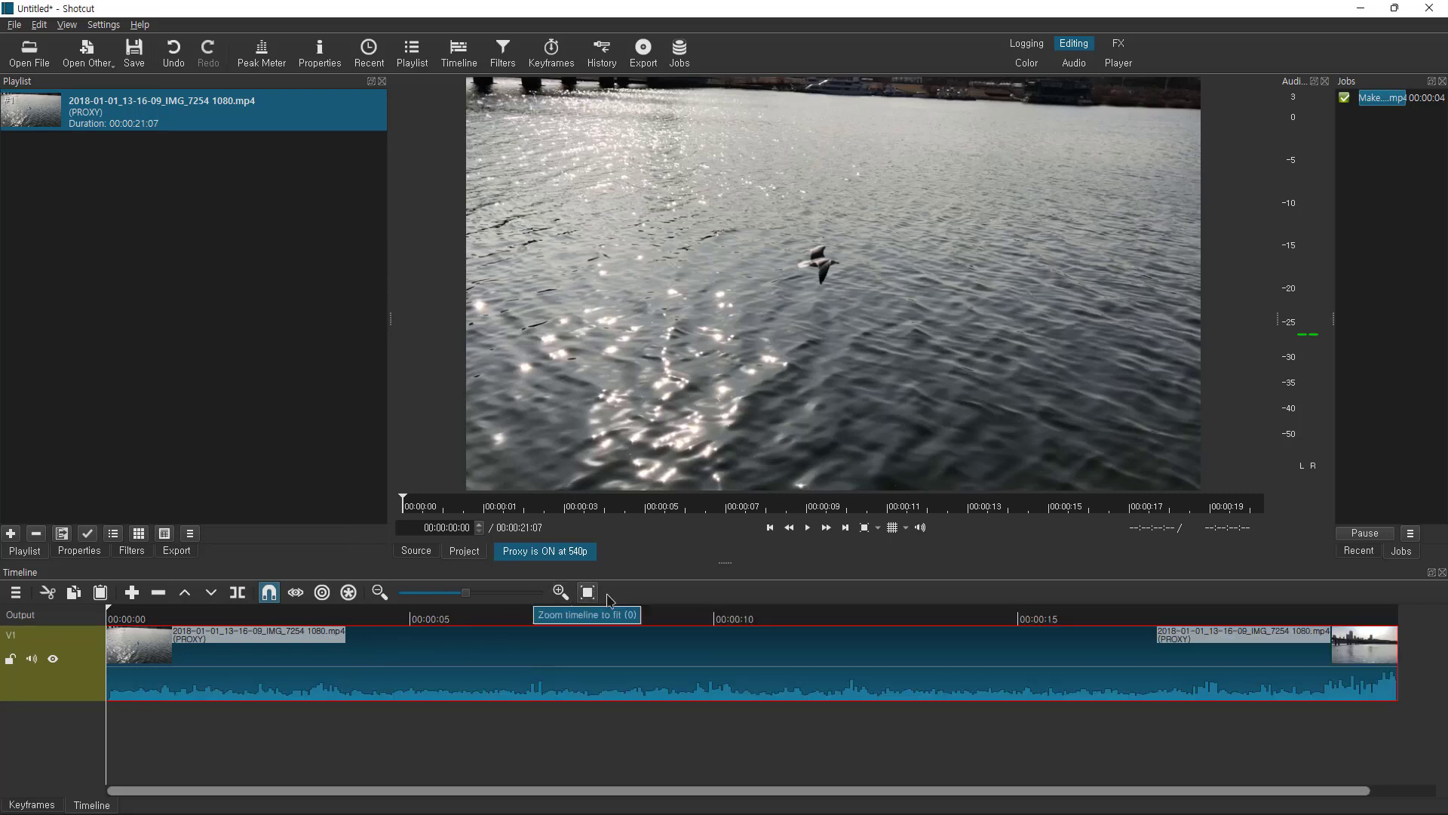
{"action": "left_click", "coordinate": [495, 626]}
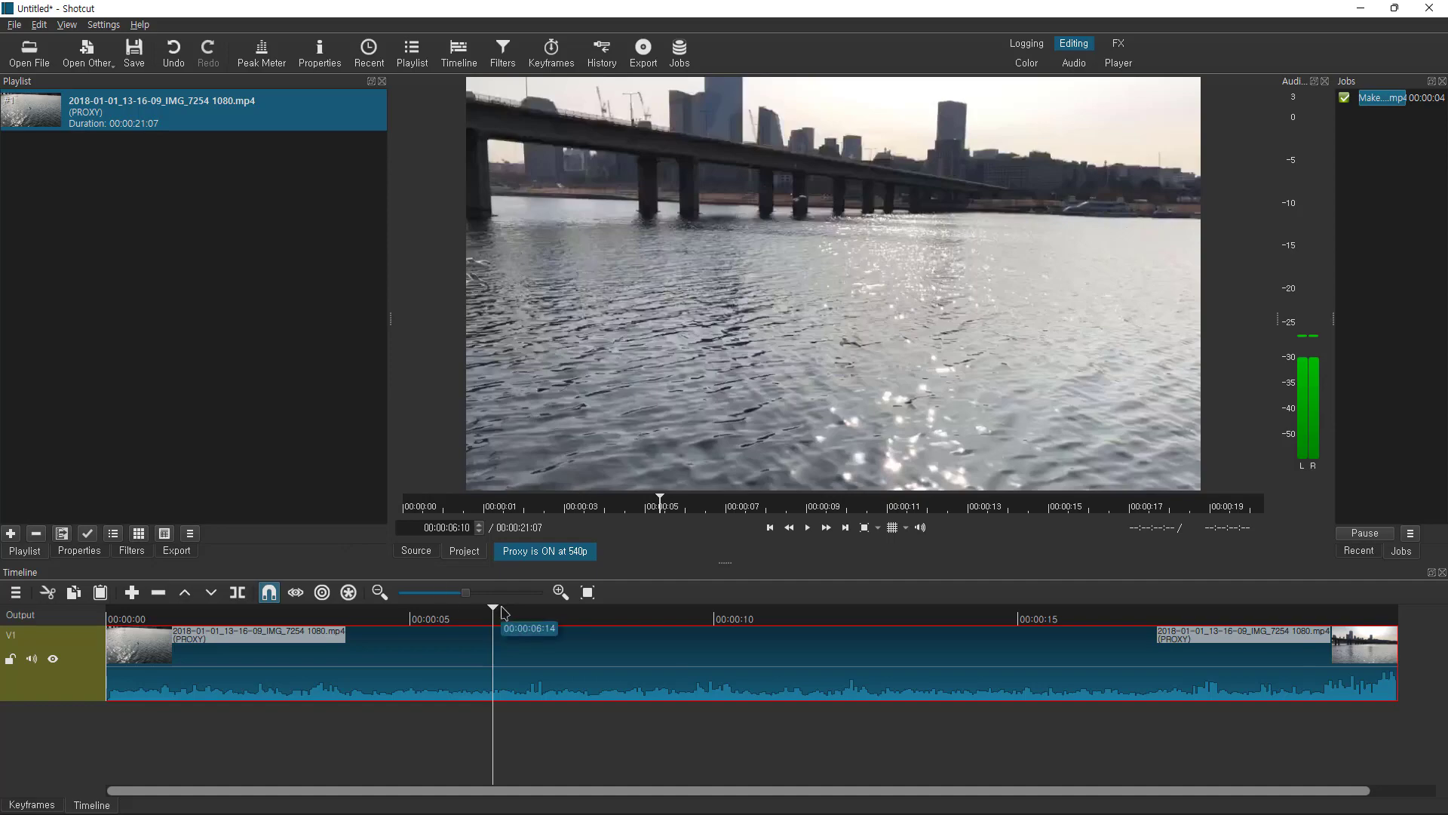
{"action": "left_click", "coordinate": [568, 613]}
{"action": "left_click_drag", "start_coordinate": [573, 615], "coordinate": [784, 631]}
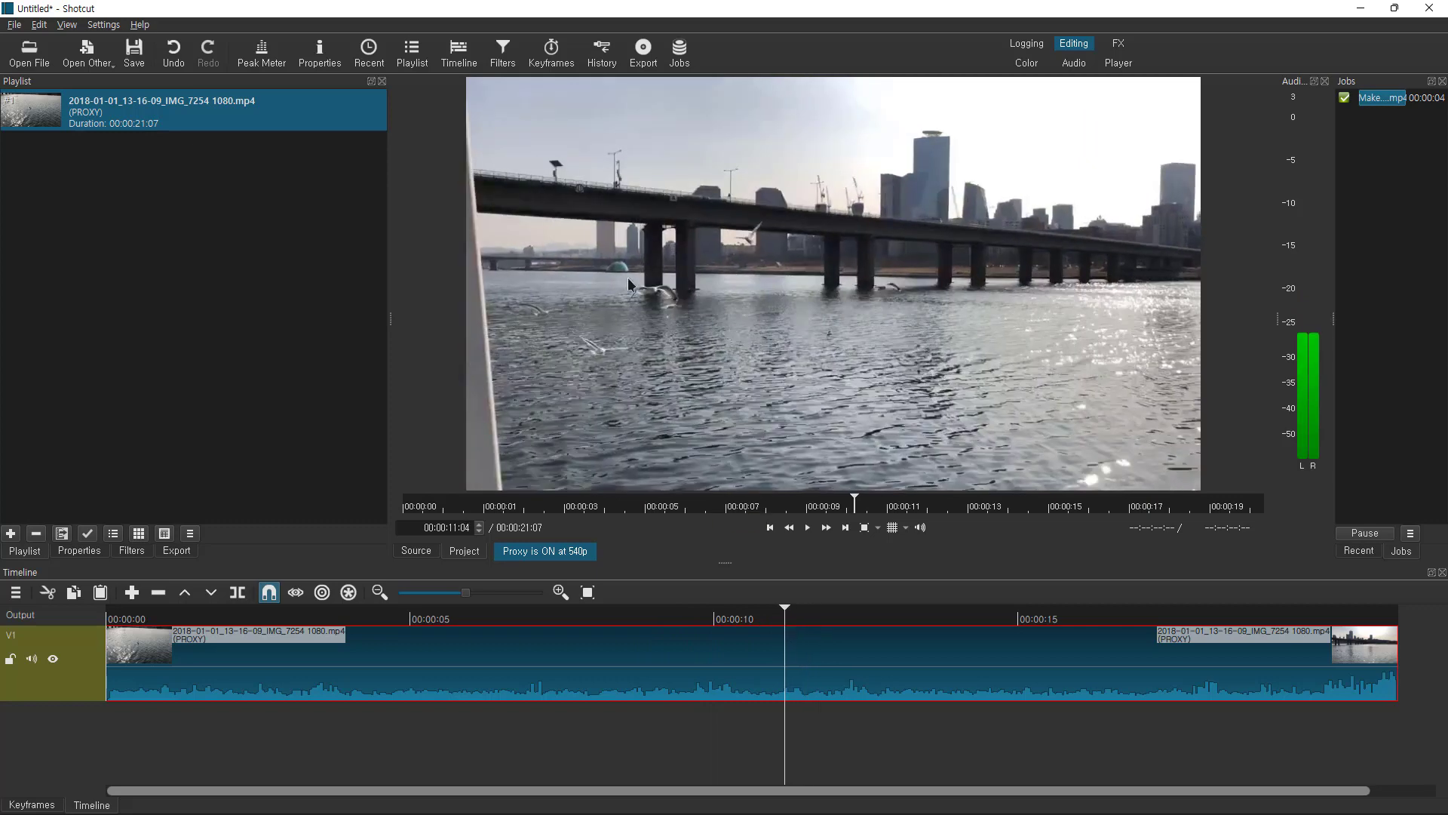
Step: Add a Mask: Simple Shape video filter to the clip
{"action": "left_click", "coordinate": [134, 552]}
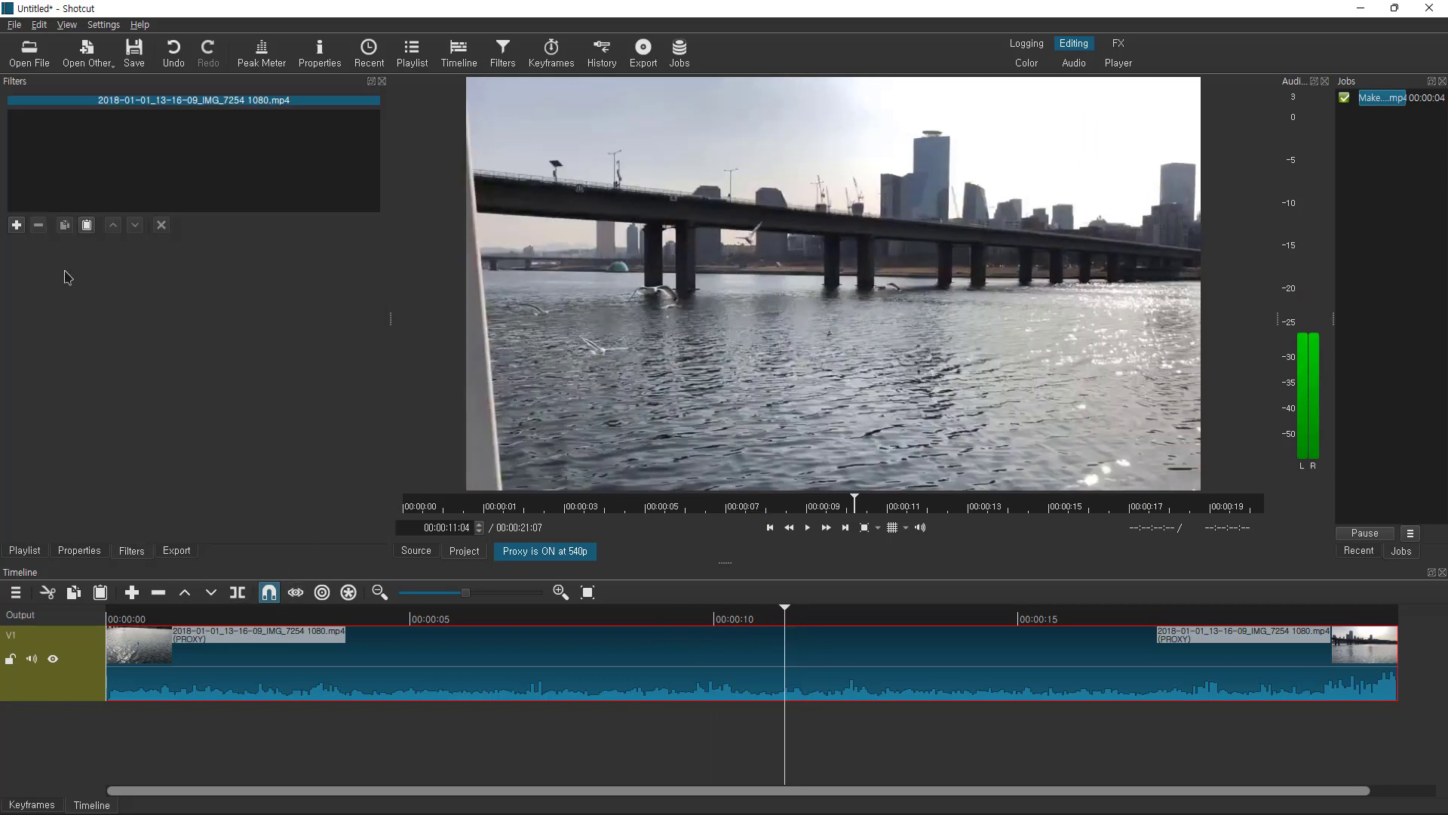
{"action": "left_click", "coordinate": [16, 224]}
{"action": "left_click", "coordinate": [105, 138]}
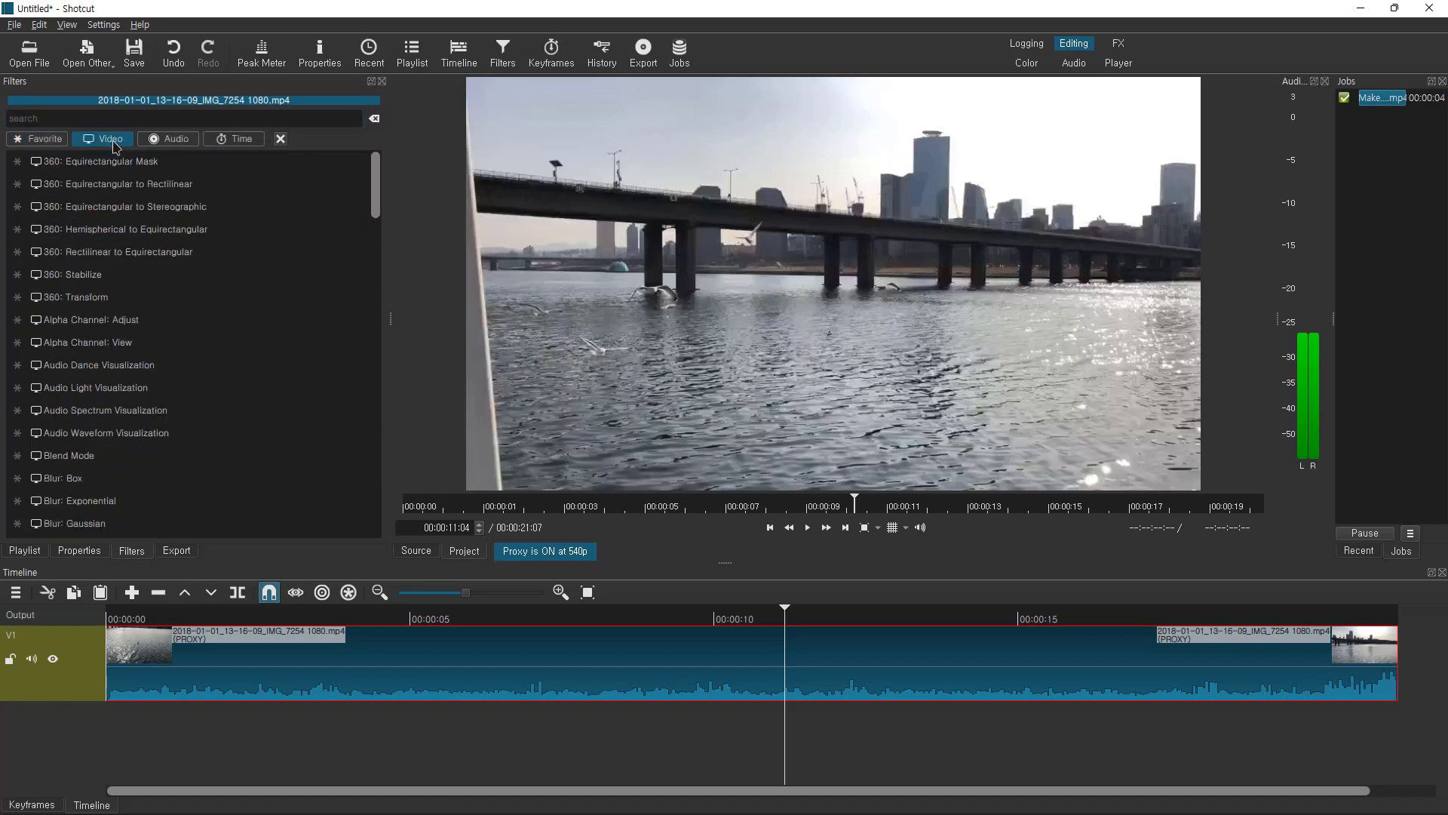
{"action": "left_click_drag", "start_coordinate": [383, 209], "coordinate": [382, 357]}
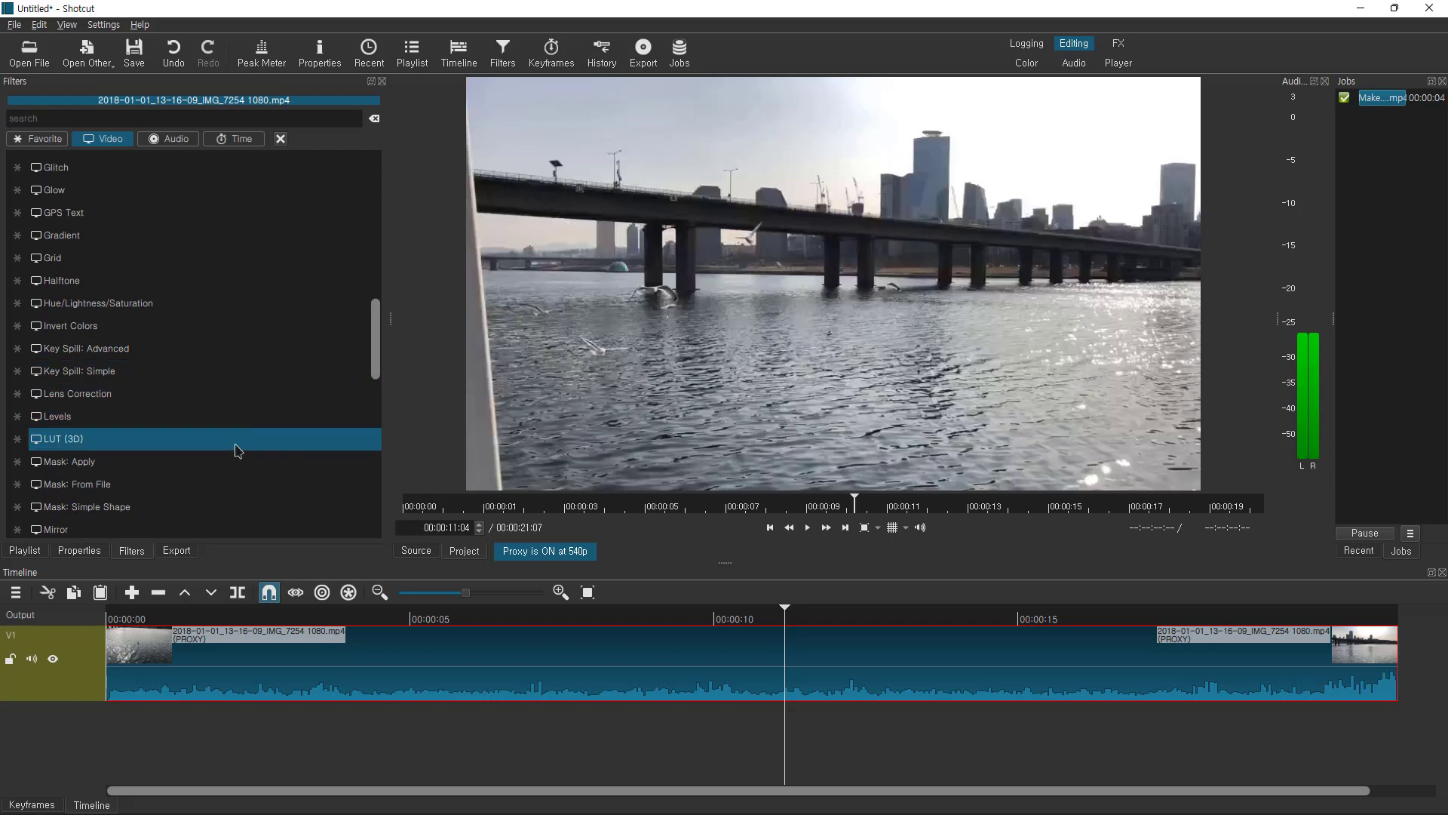
{"action": "left_click", "coordinate": [216, 508]}
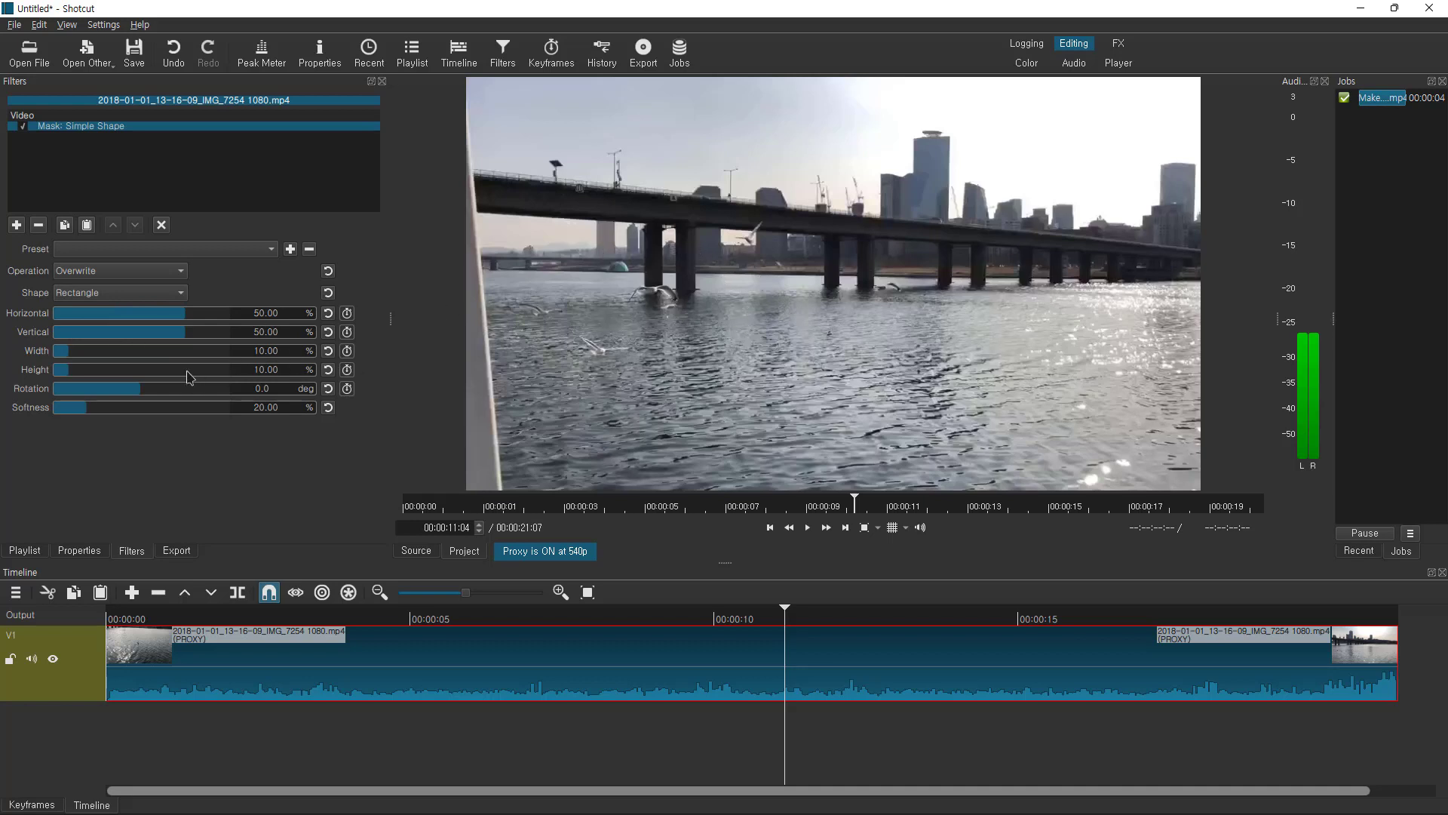
Step: Add a Blur: Gaussian filter to the clip and set its amount to 68.3
{"action": "left_click", "coordinate": [17, 224]}
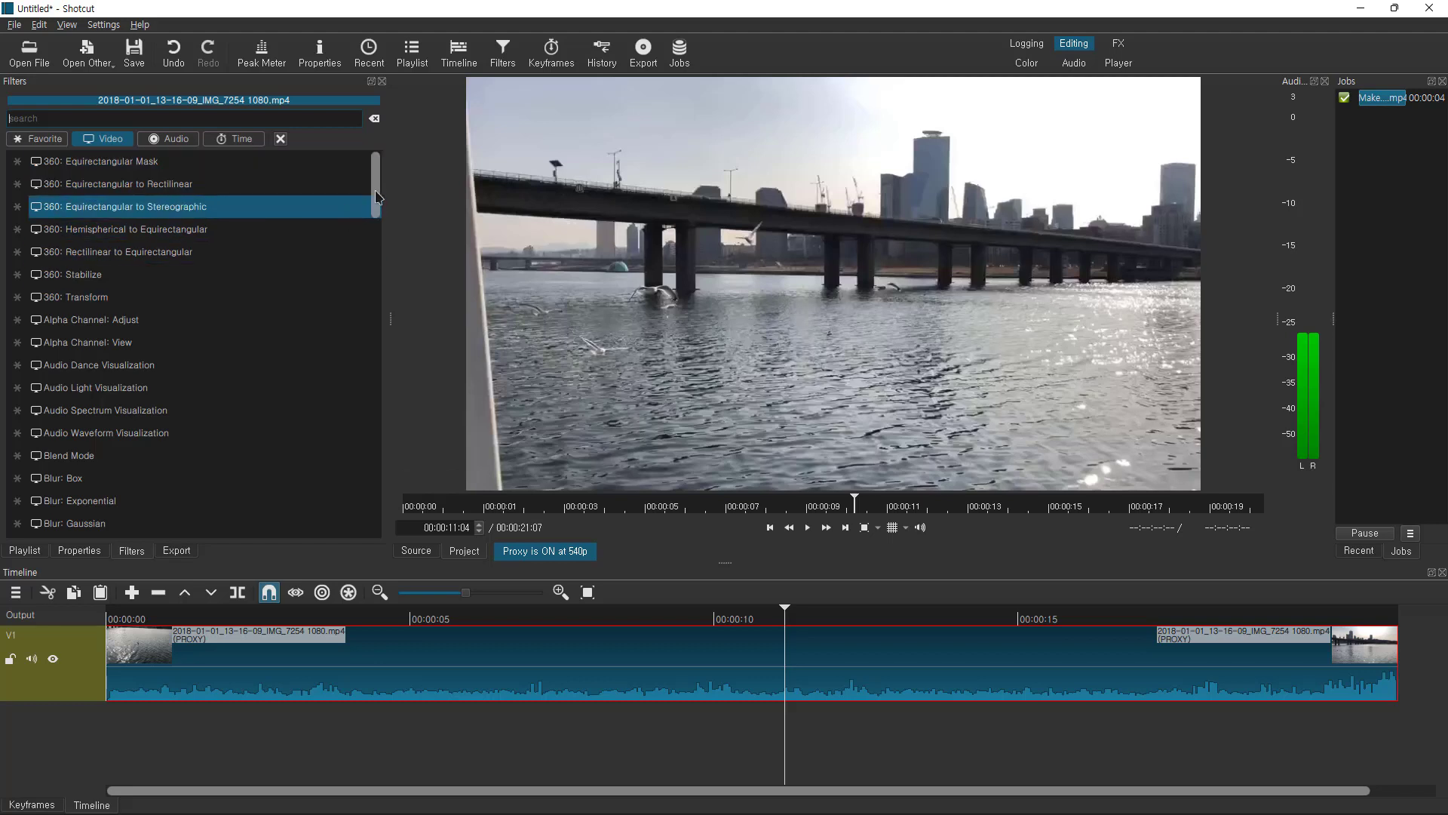
{"action": "left_click_drag", "start_coordinate": [378, 197], "coordinate": [377, 236]}
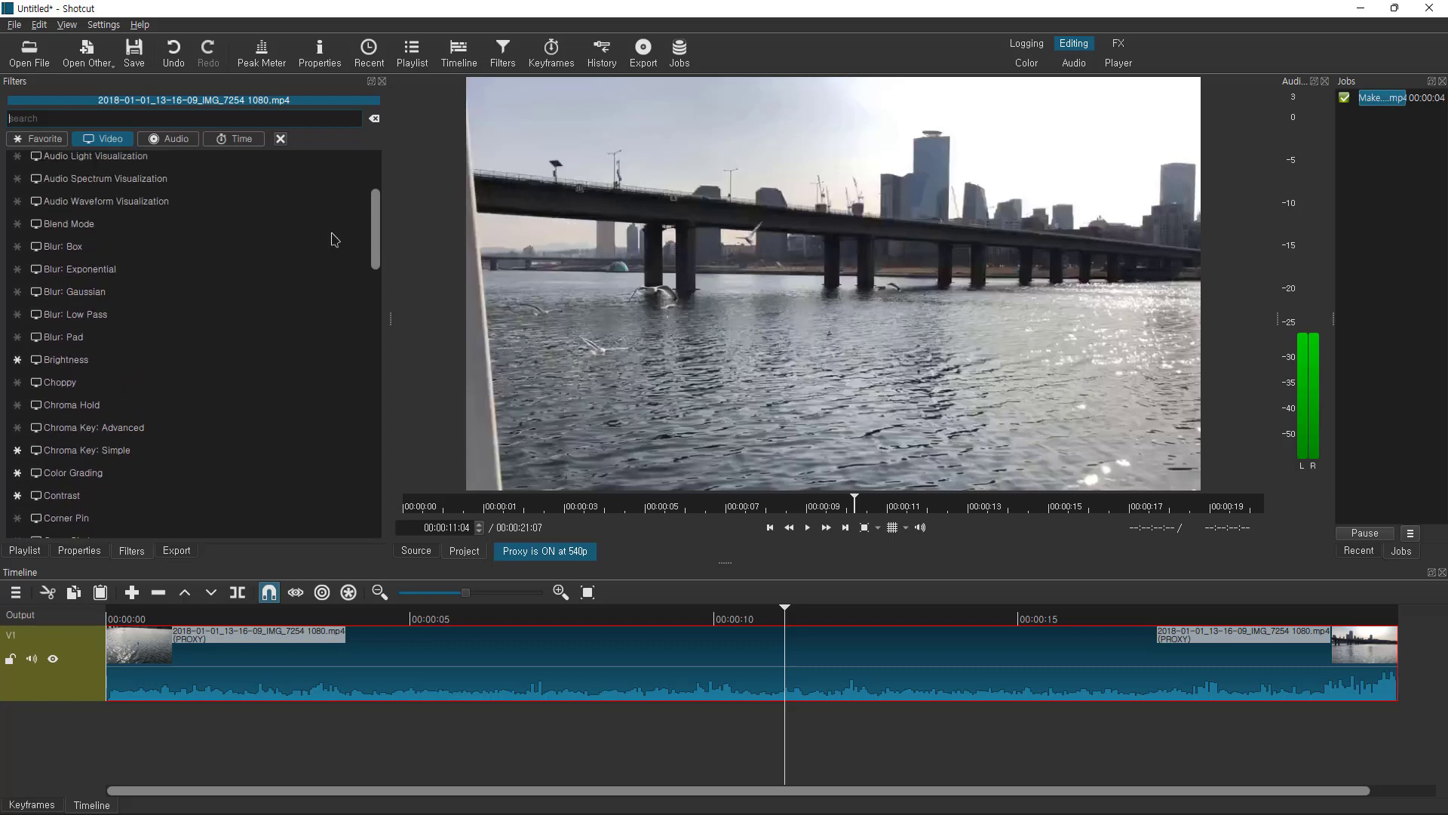
{"action": "left_click", "coordinate": [181, 297]}
{"action": "left_click_drag", "start_coordinate": [89, 273], "coordinate": [176, 277]}
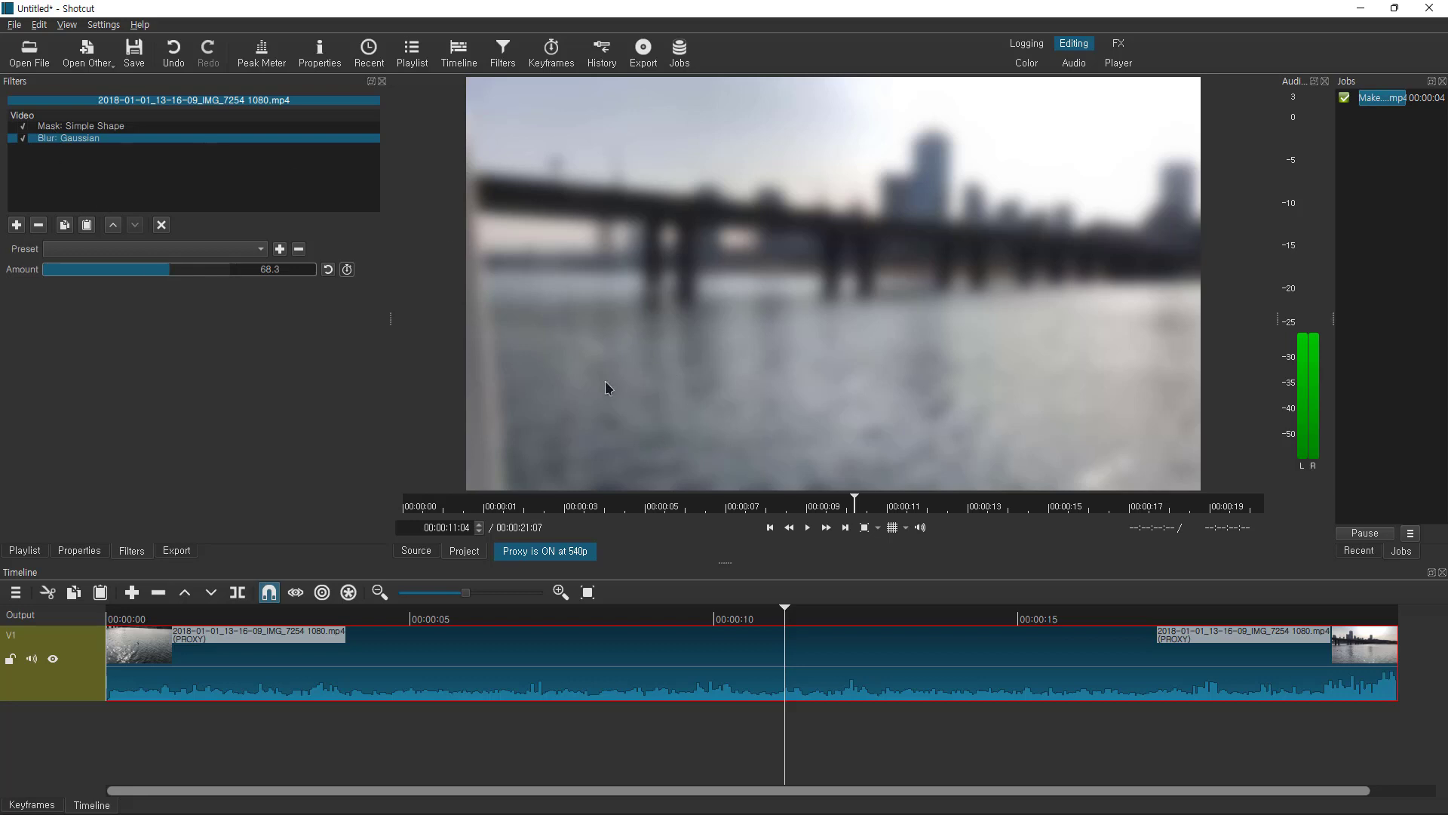
Step: Add a Mask: Apply filter after the Gaussian blur to confine the blur to the shape mask
{"action": "left_click", "coordinate": [110, 126]}
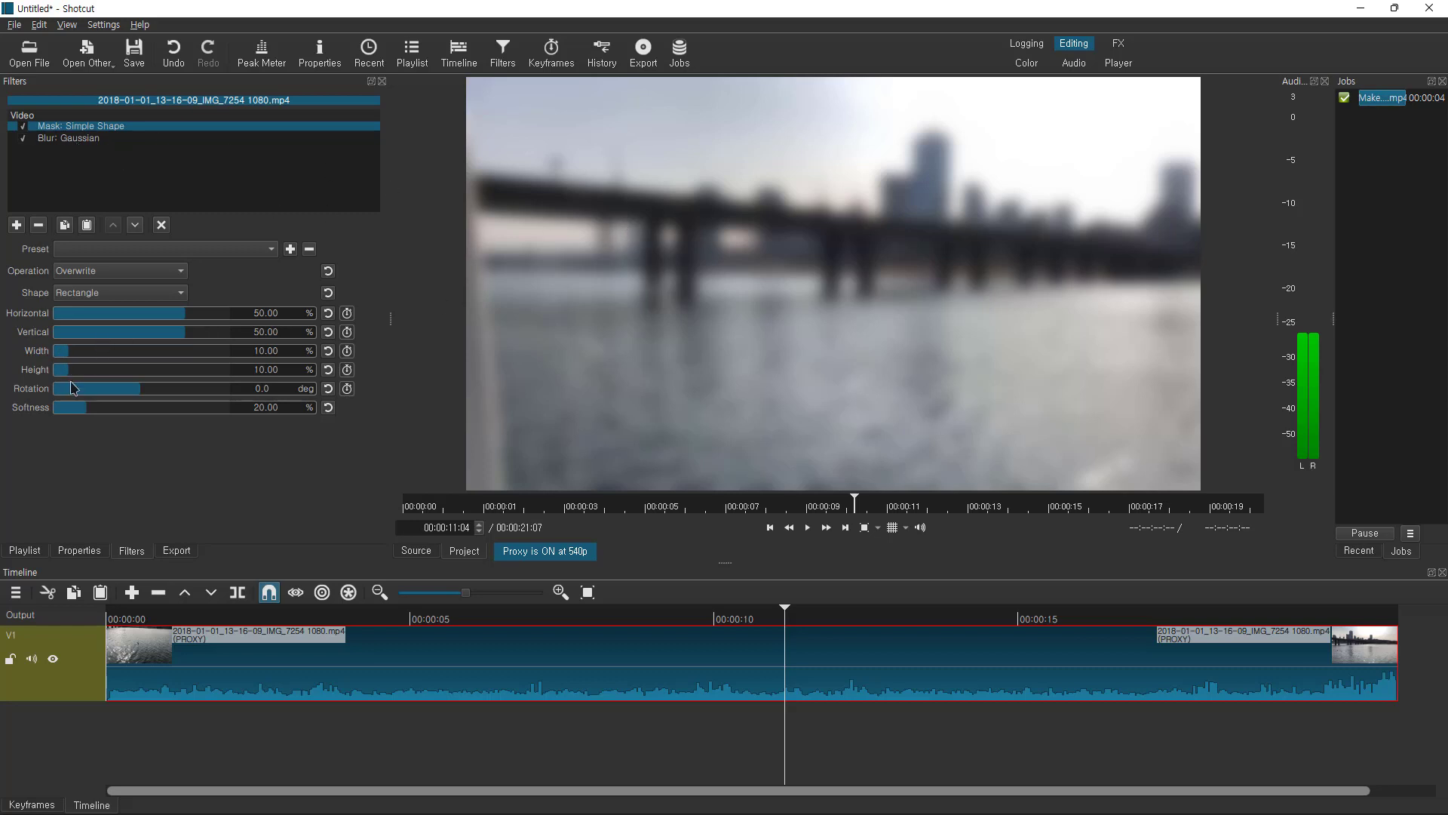
{"action": "left_click", "coordinate": [17, 225]}
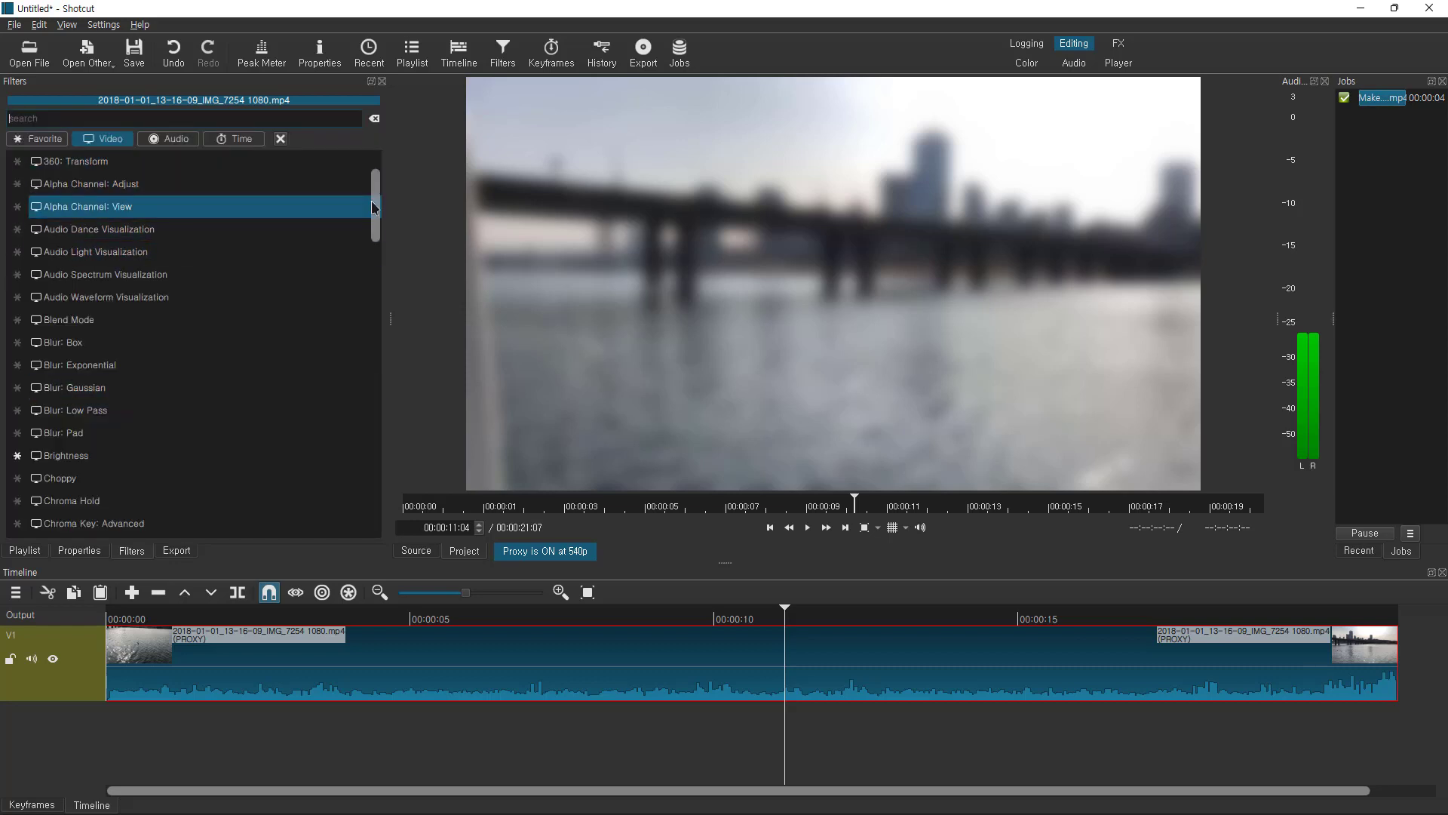
{"action": "left_click_drag", "start_coordinate": [372, 207], "coordinate": [378, 352]}
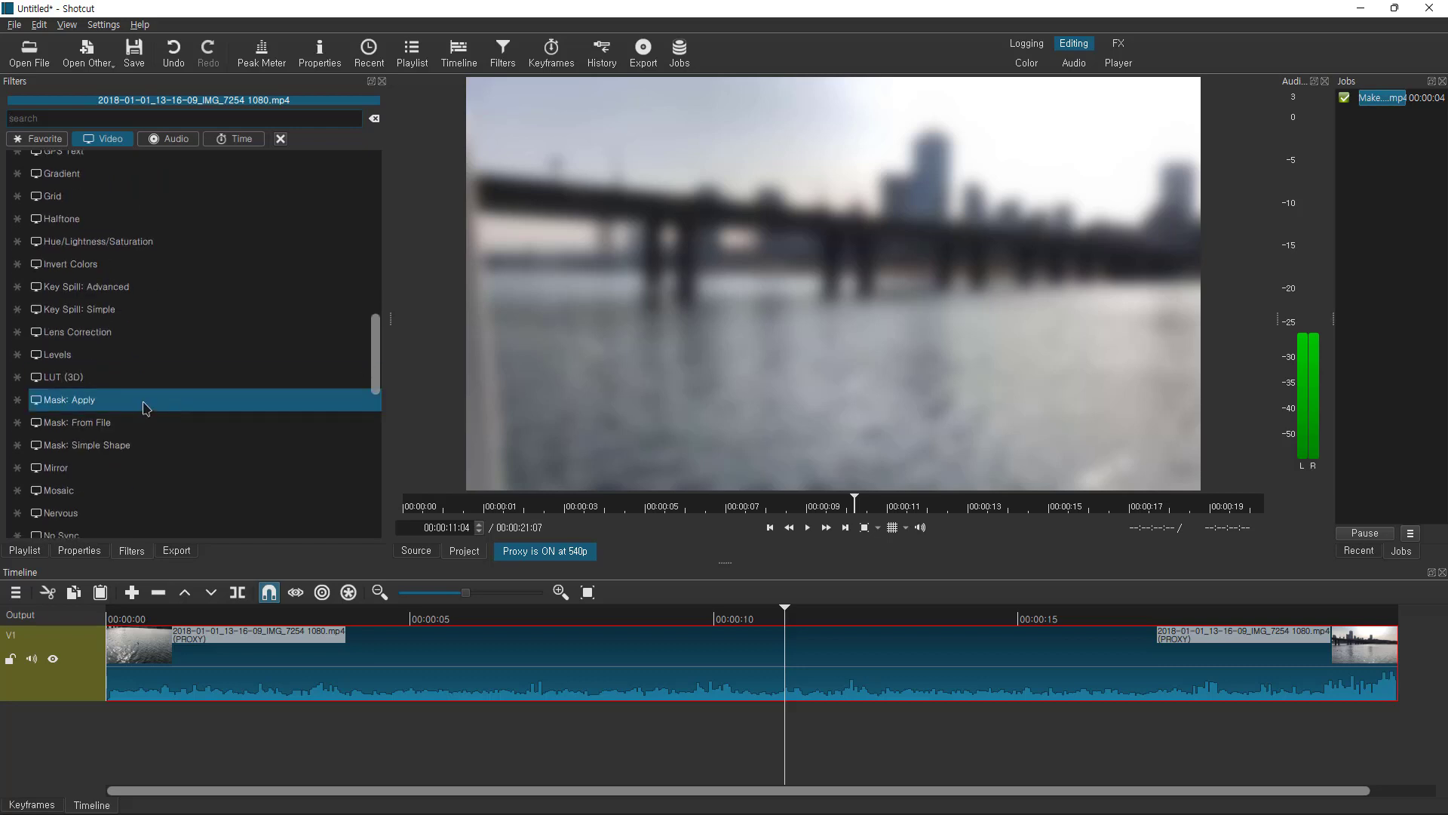
{"action": "left_click", "coordinate": [145, 405]}
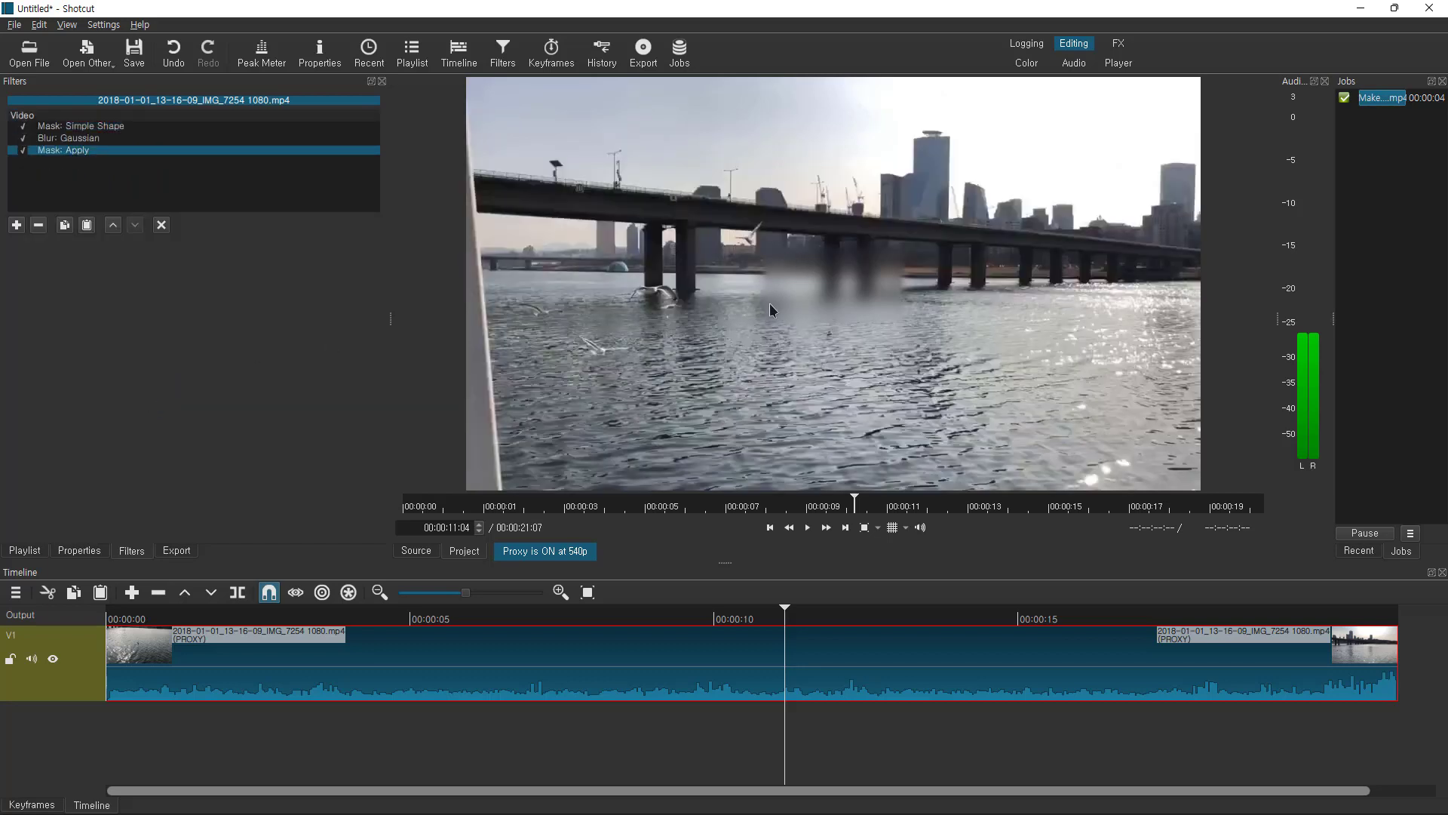
Step: Set the Simple Shape mask to 36.12% horizontal, 52.94% vertical, 11.76% width and 9.66% height
{"action": "left_click", "coordinate": [95, 128]}
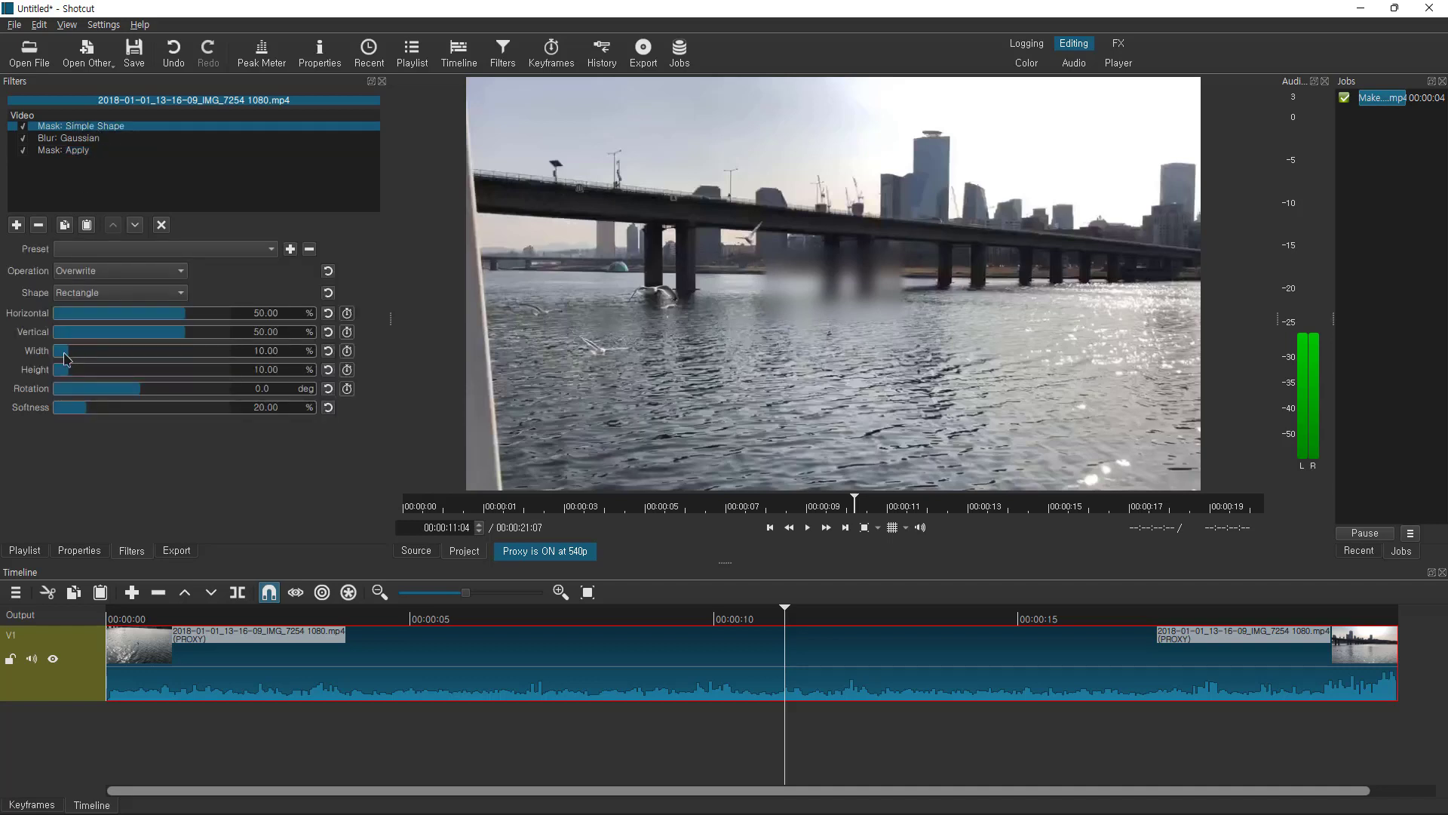
{"action": "mouse_move", "coordinate": [73, 357]}
{"action": "left_mouse_down"}
{"action": "mouse_move", "coordinate": [96, 357]}
{"action": "mouse_move", "coordinate": [73, 372]}
{"action": "left_mouse_up"}
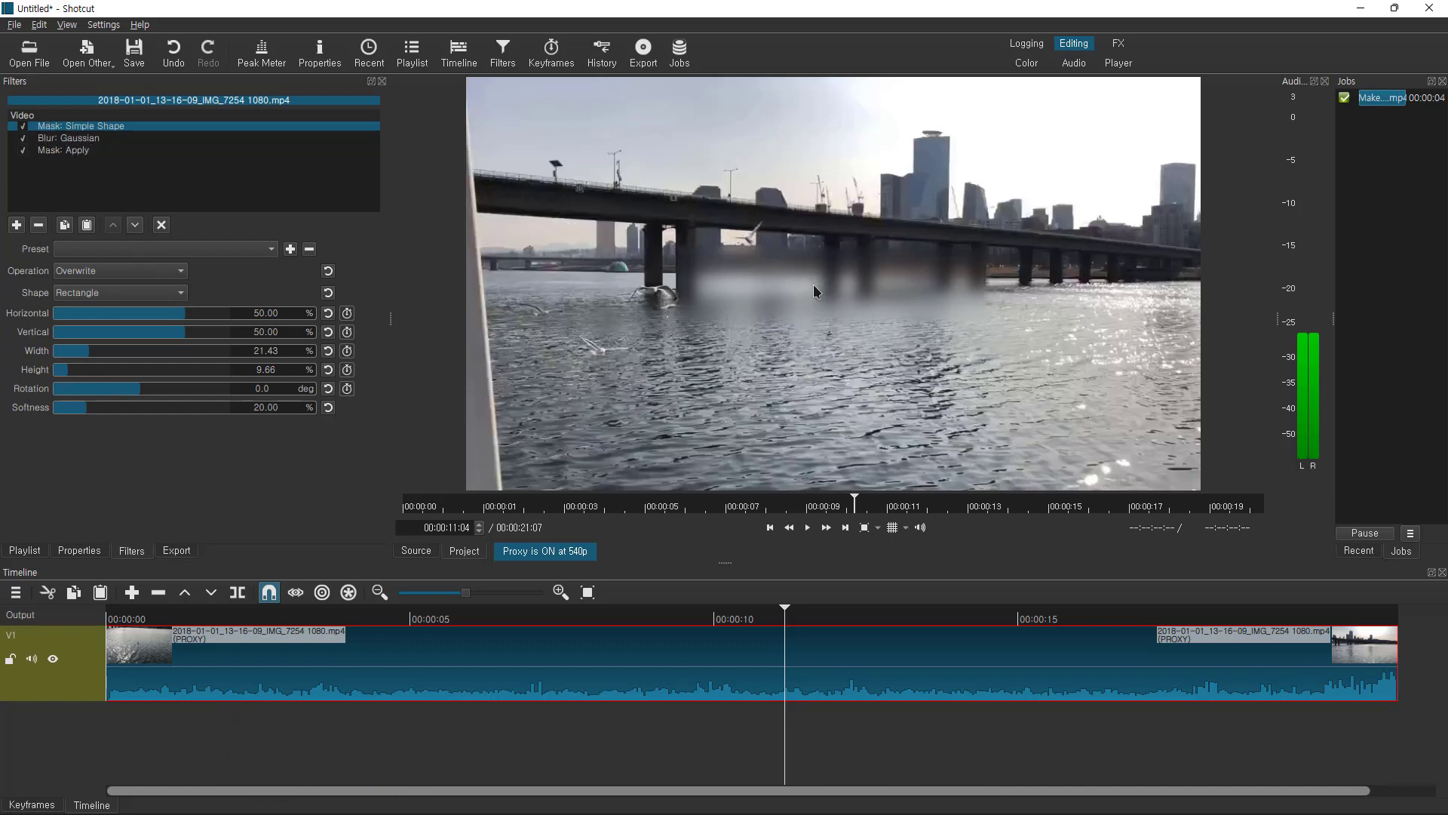
{"action": "mouse_move", "coordinate": [191, 324]}
{"action": "left_mouse_down"}
{"action": "mouse_move", "coordinate": [156, 317]}
{"action": "mouse_move", "coordinate": [181, 338]}
{"action": "mouse_move", "coordinate": [155, 339]}
{"action": "mouse_move", "coordinate": [193, 338]}
{"action": "left_mouse_up"}
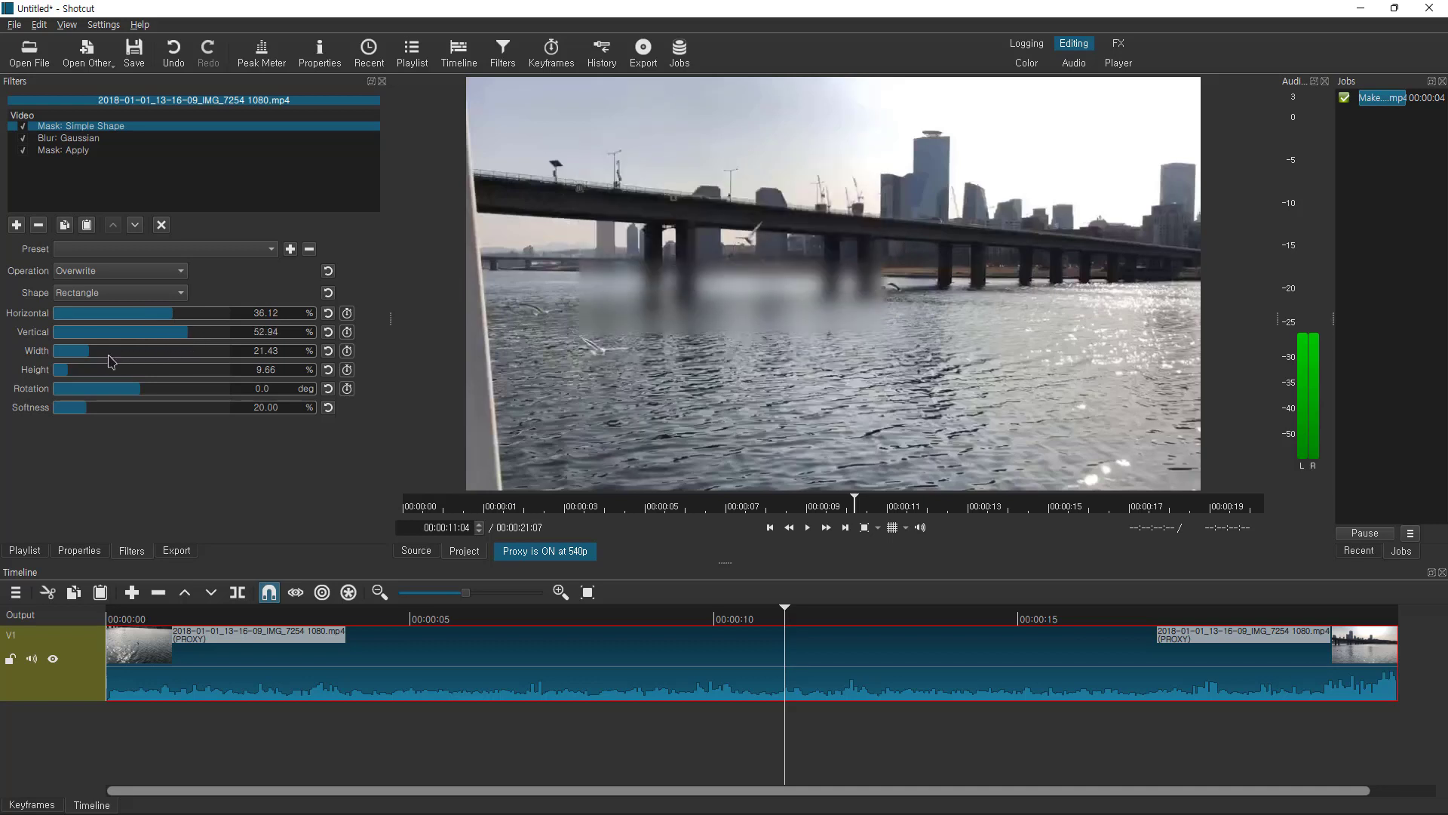
{"action": "left_click_drag", "start_coordinate": [95, 359], "coordinate": [89, 359]}
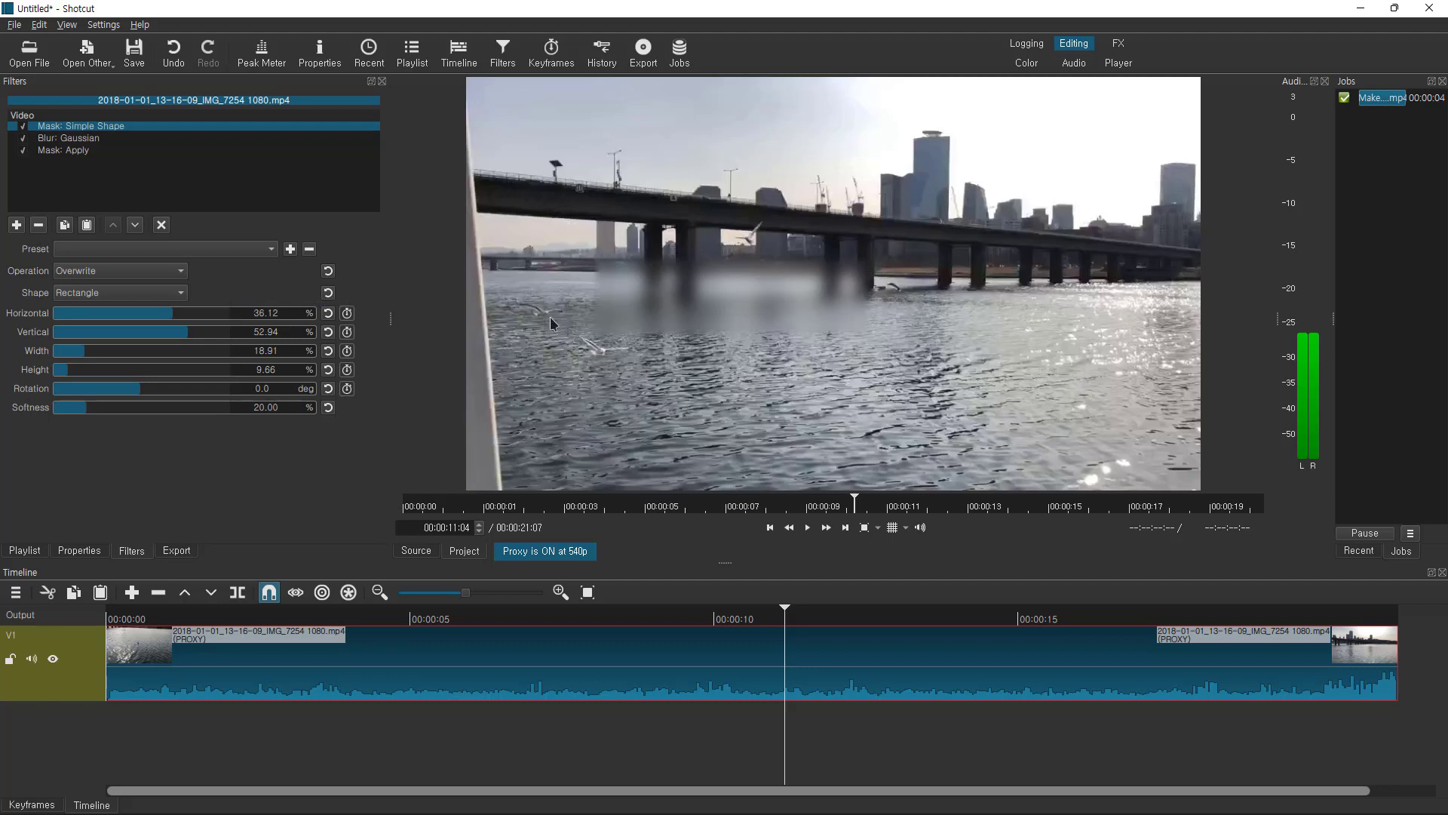
{"action": "left_click", "coordinate": [84, 353]}
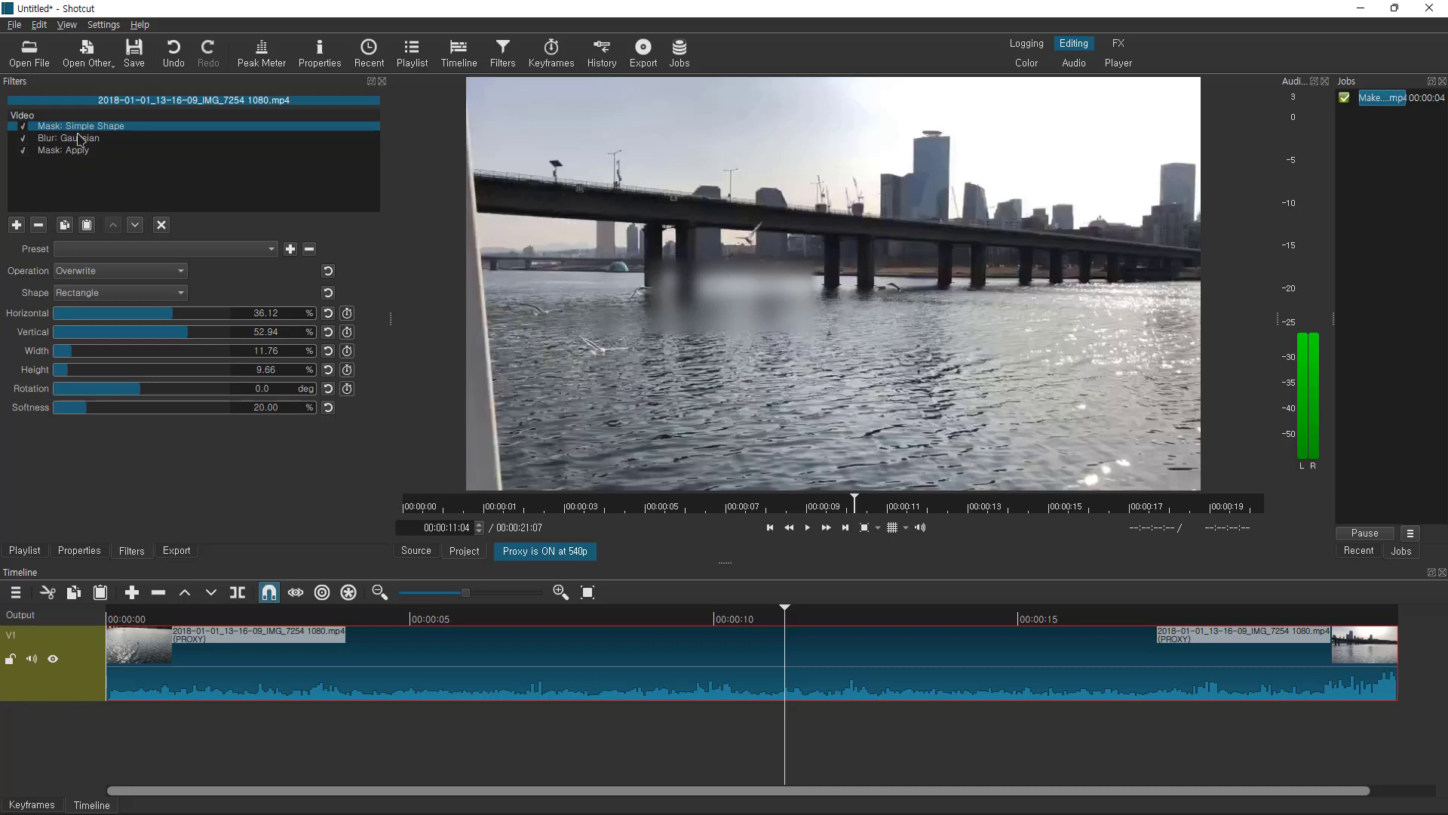
Step: Duplicate the clip's filters and set the copied shape mask to 64.71% horizontal, 68.91% vertical, 19.33% width, 15.13% height and -16.5 degrees rotation
{"action": "left_click", "coordinate": [66, 226]}
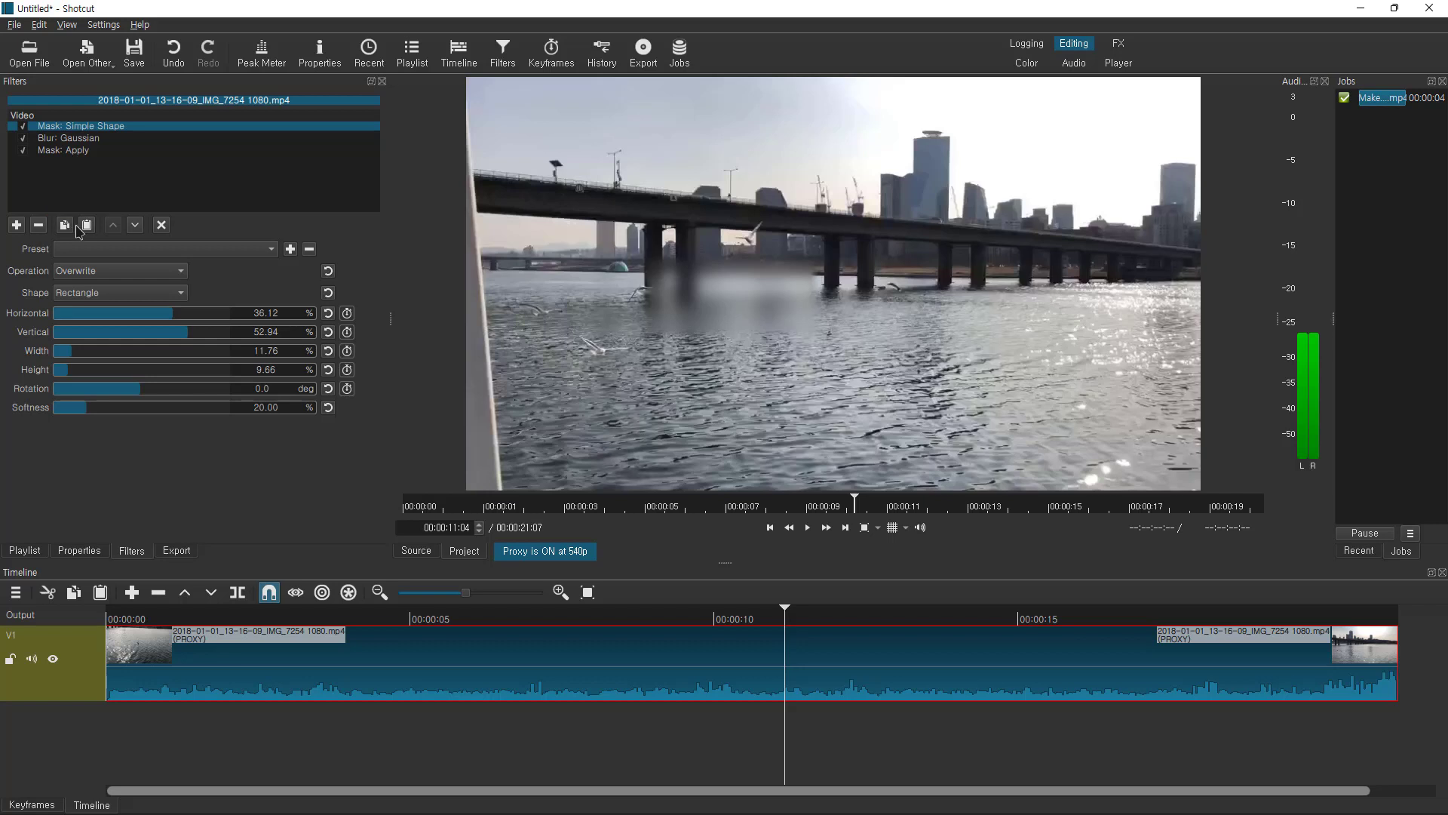
{"action": "left_click", "coordinate": [87, 226]}
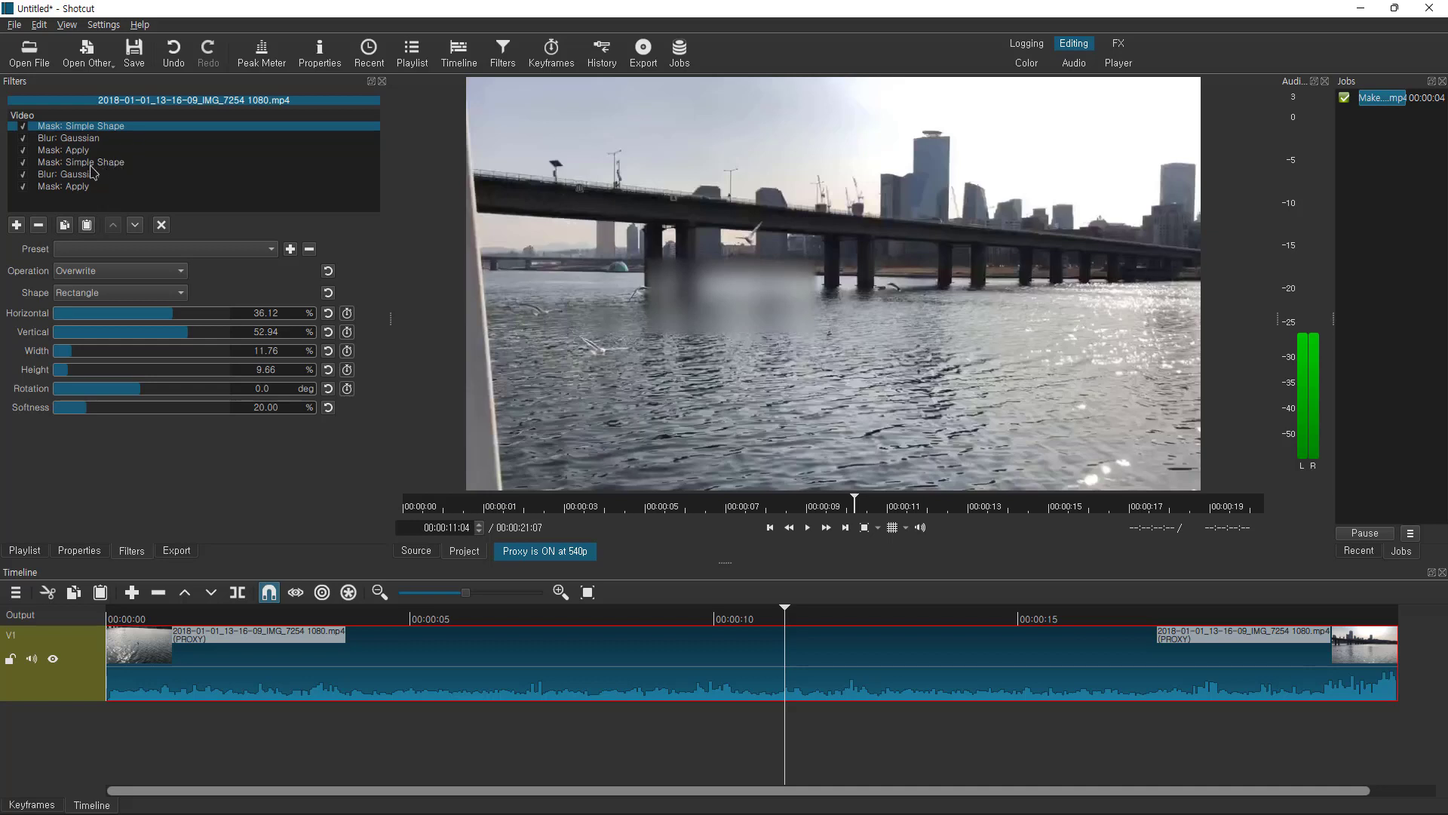
{"action": "left_click", "coordinate": [92, 166]}
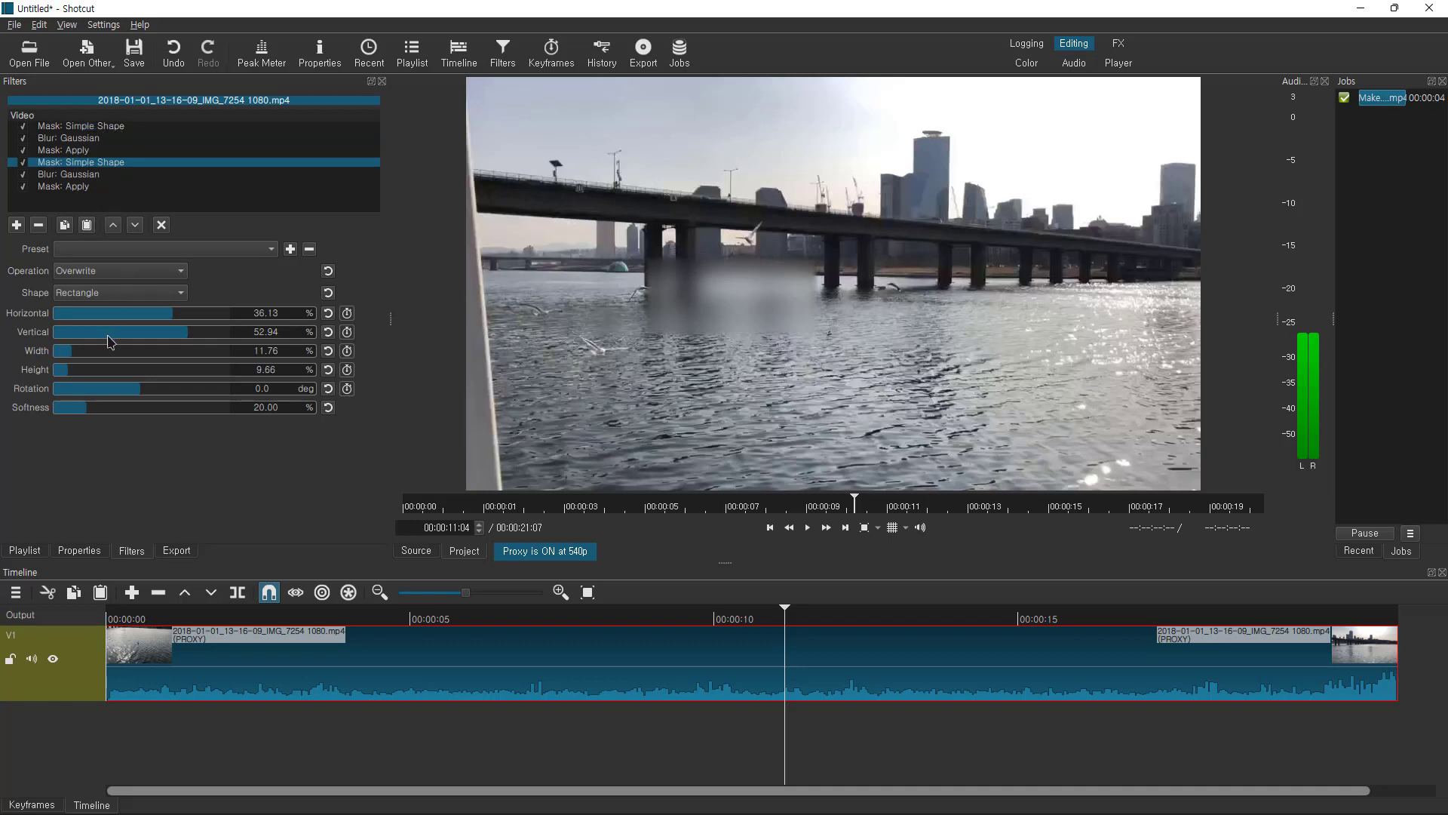
{"action": "left_click_drag", "start_coordinate": [171, 323], "coordinate": [200, 321]}
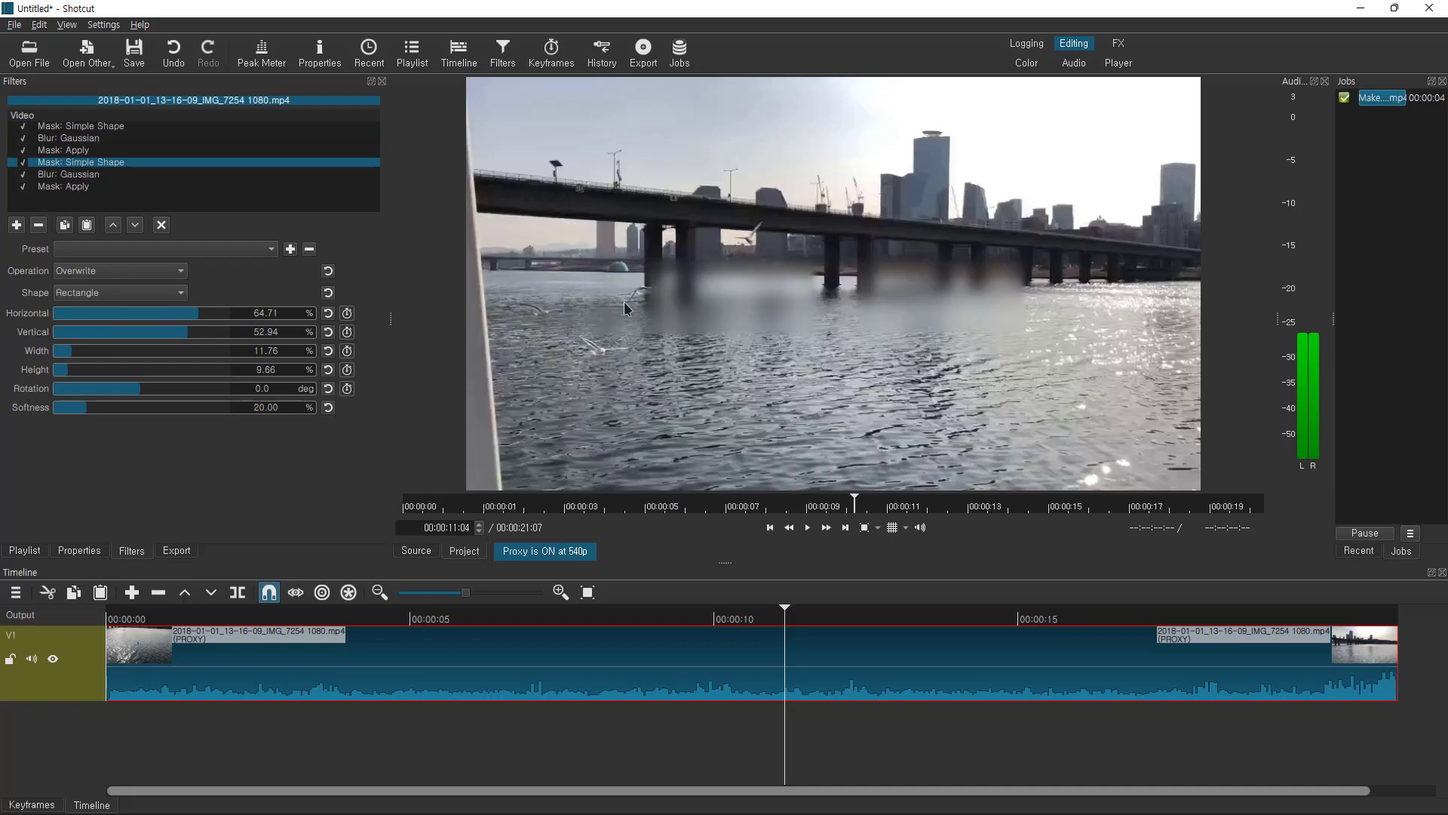
{"action": "left_click_drag", "start_coordinate": [192, 338], "coordinate": [209, 339]}
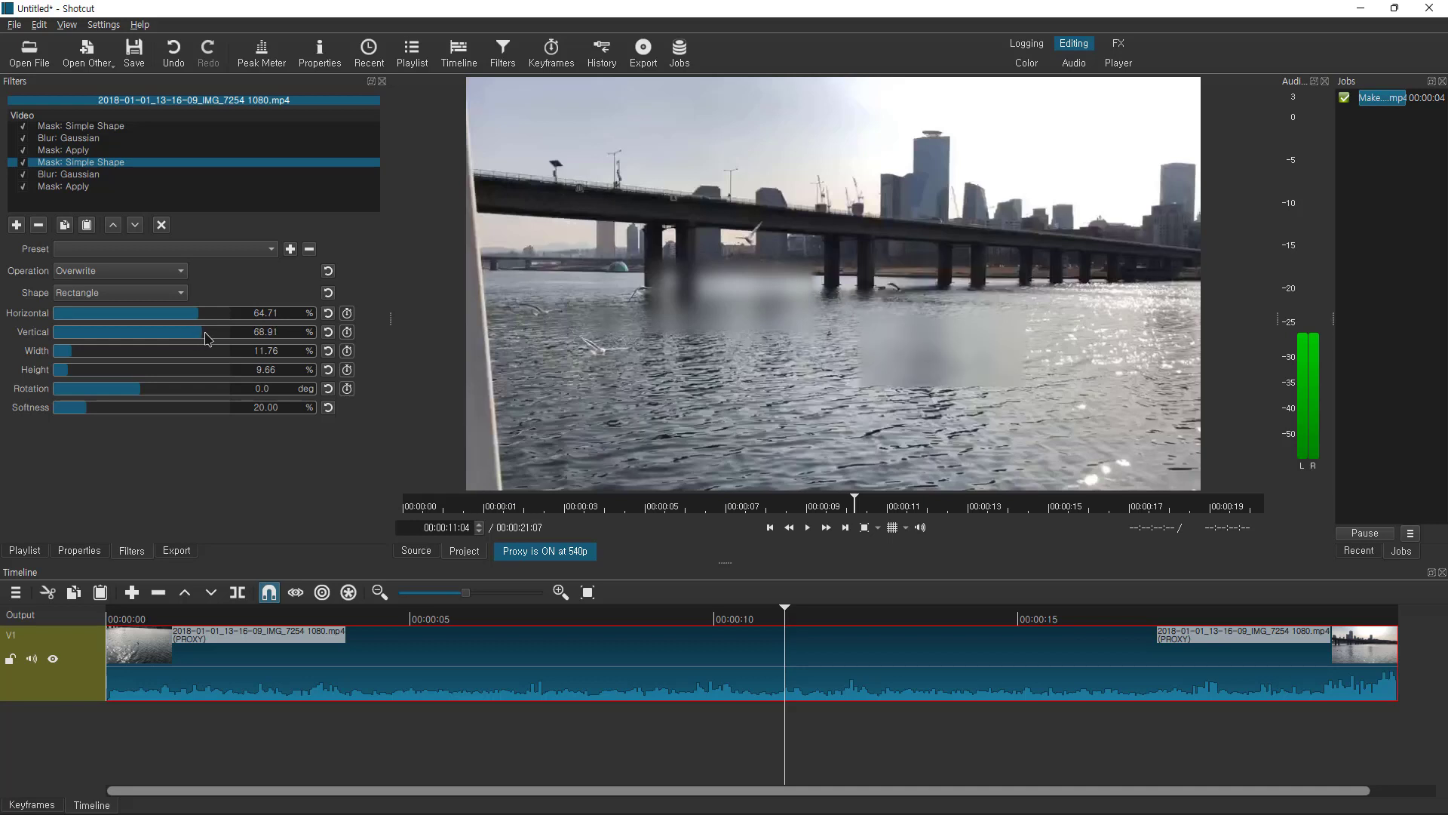
{"action": "left_click_drag", "start_coordinate": [76, 352], "coordinate": [139, 399]}
{"action": "left_click", "coordinate": [68, 370]}
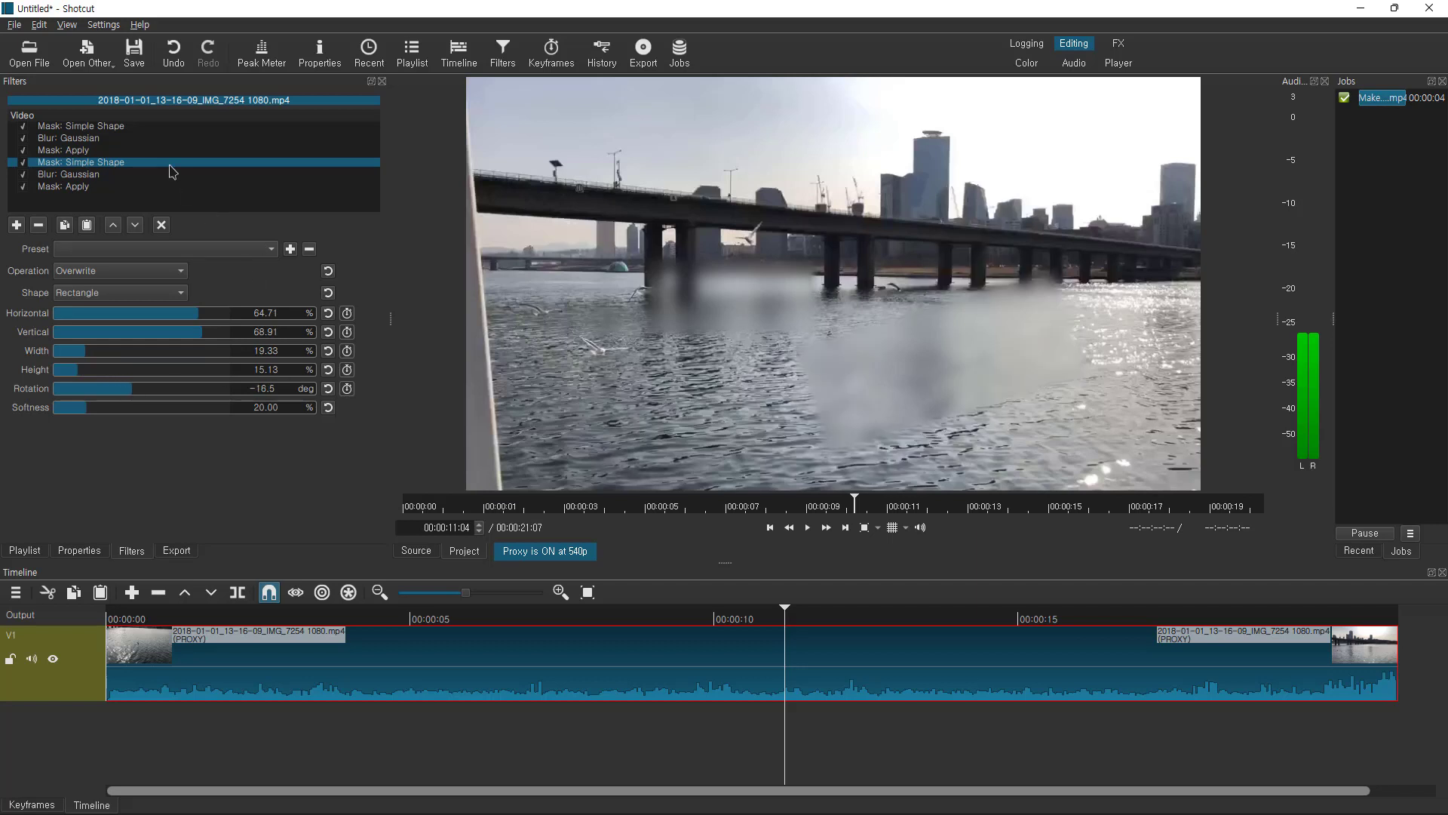
Step: Change the shape of the second Mask: Simple Shape filter to Diamond
{"action": "left_click", "coordinate": [76, 141]}
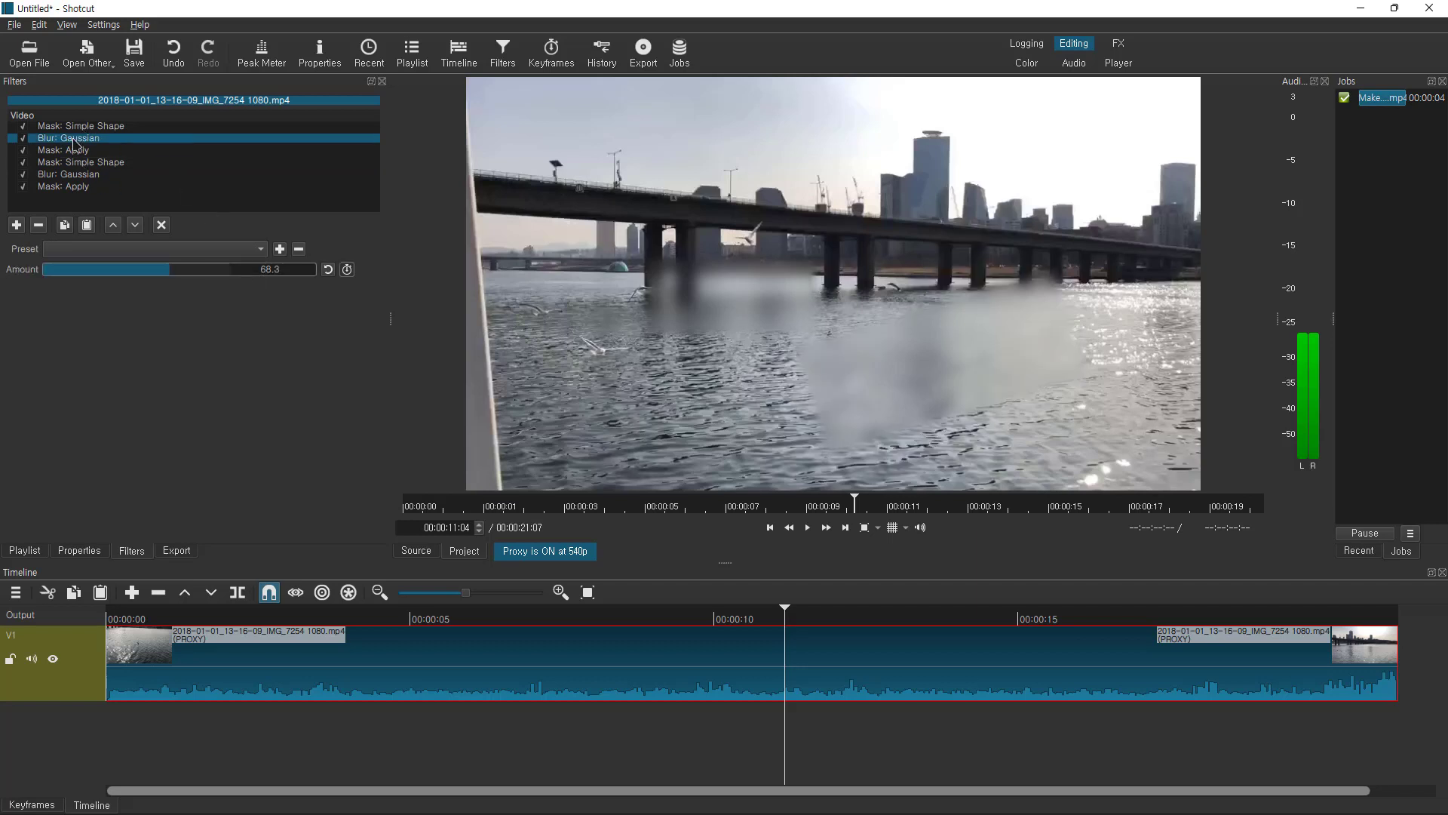
{"action": "left_click", "coordinate": [67, 175]}
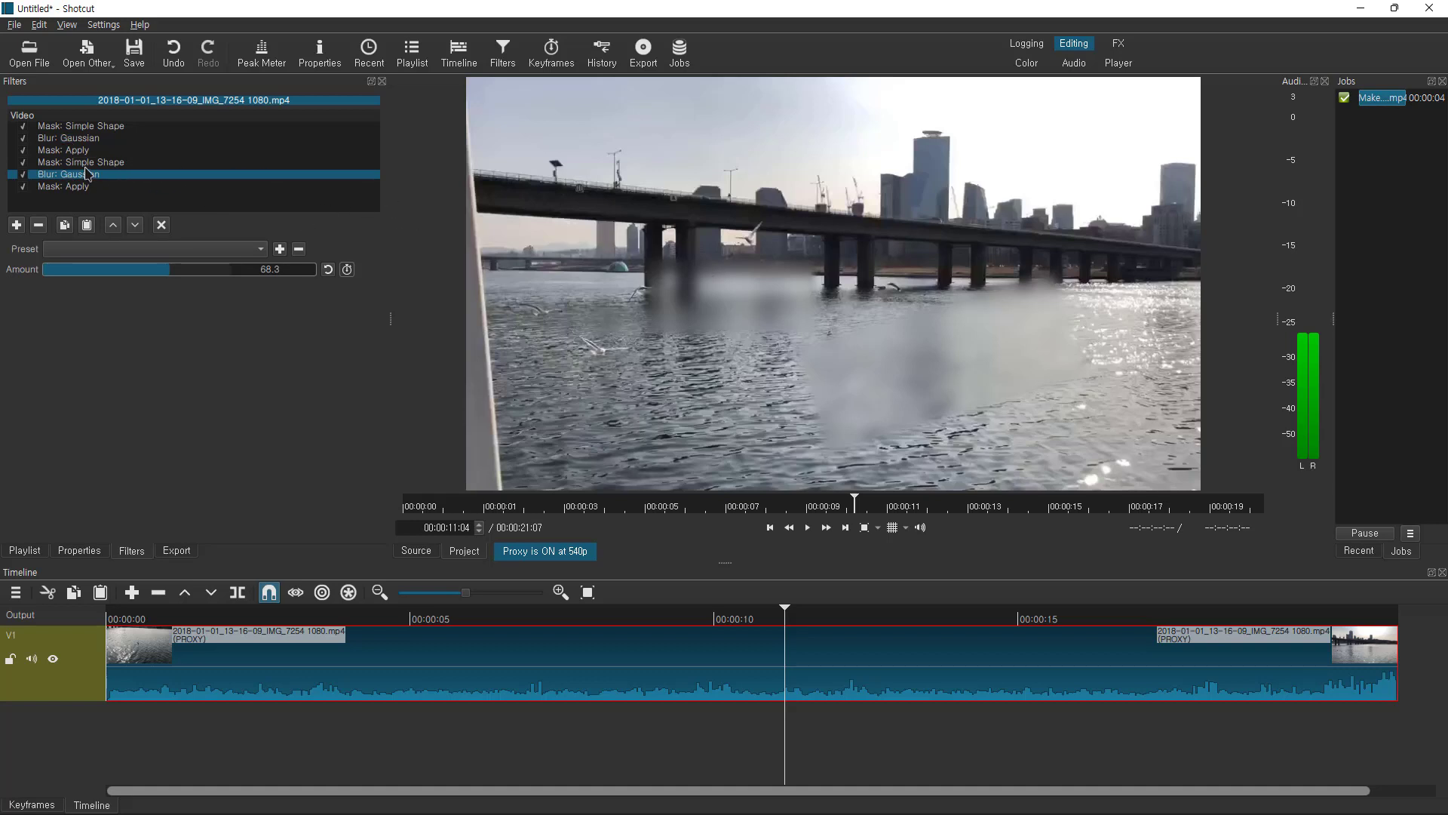
{"action": "key", "text": "Home"}
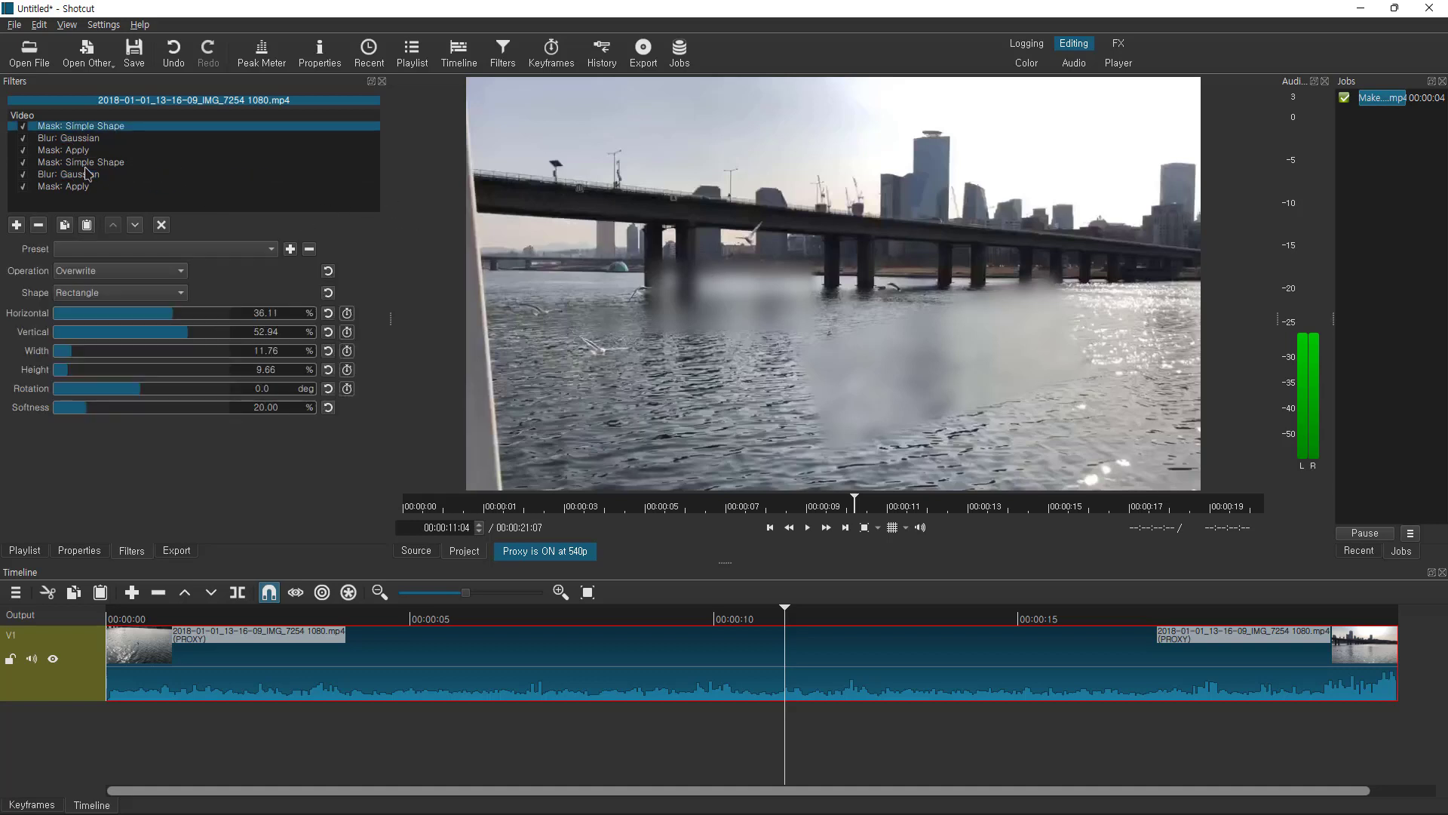
{"action": "left_click", "coordinate": [89, 163]}
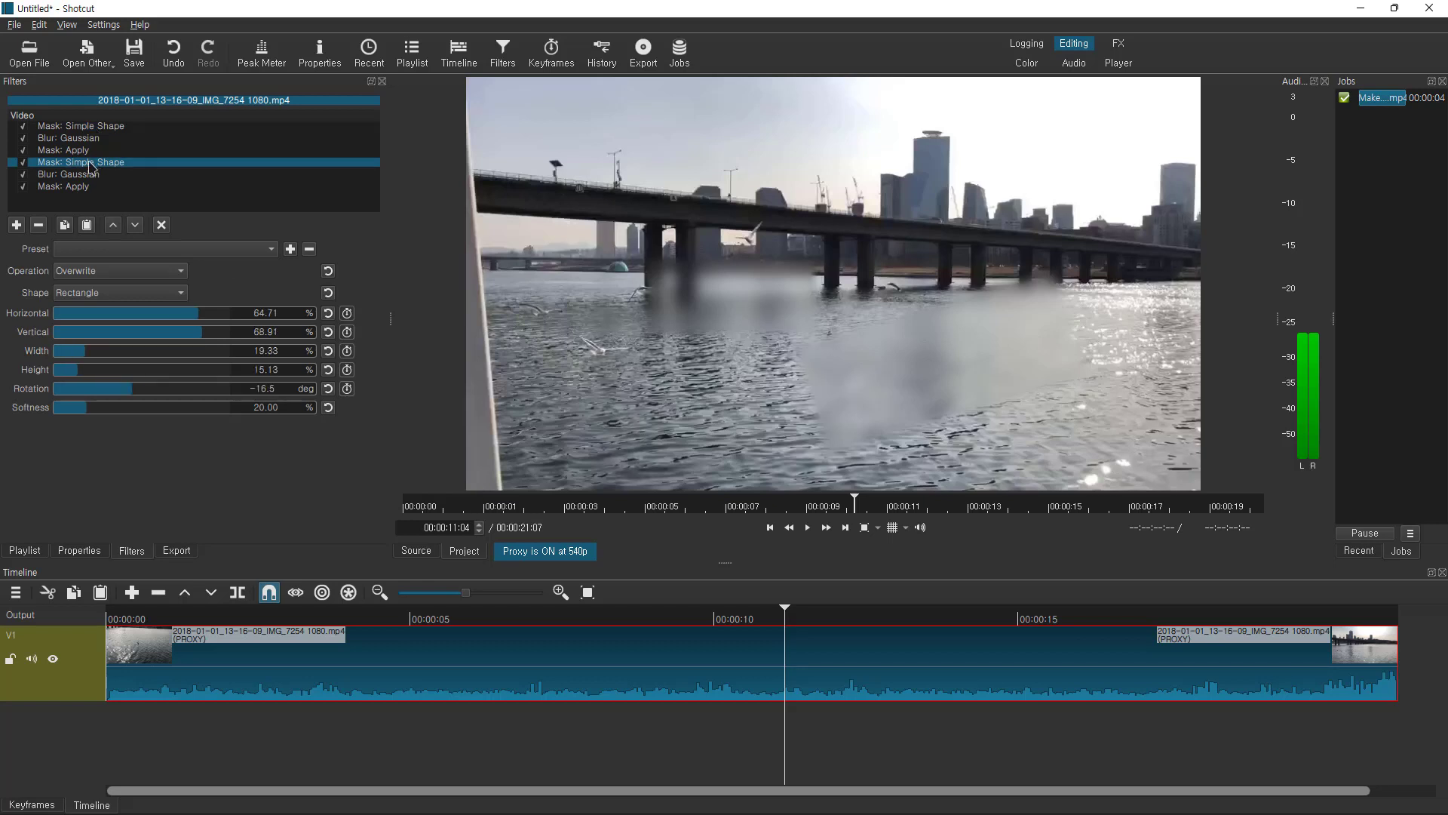
{"action": "left_click", "coordinate": [153, 296]}
{"action": "left_click", "coordinate": [117, 333]}
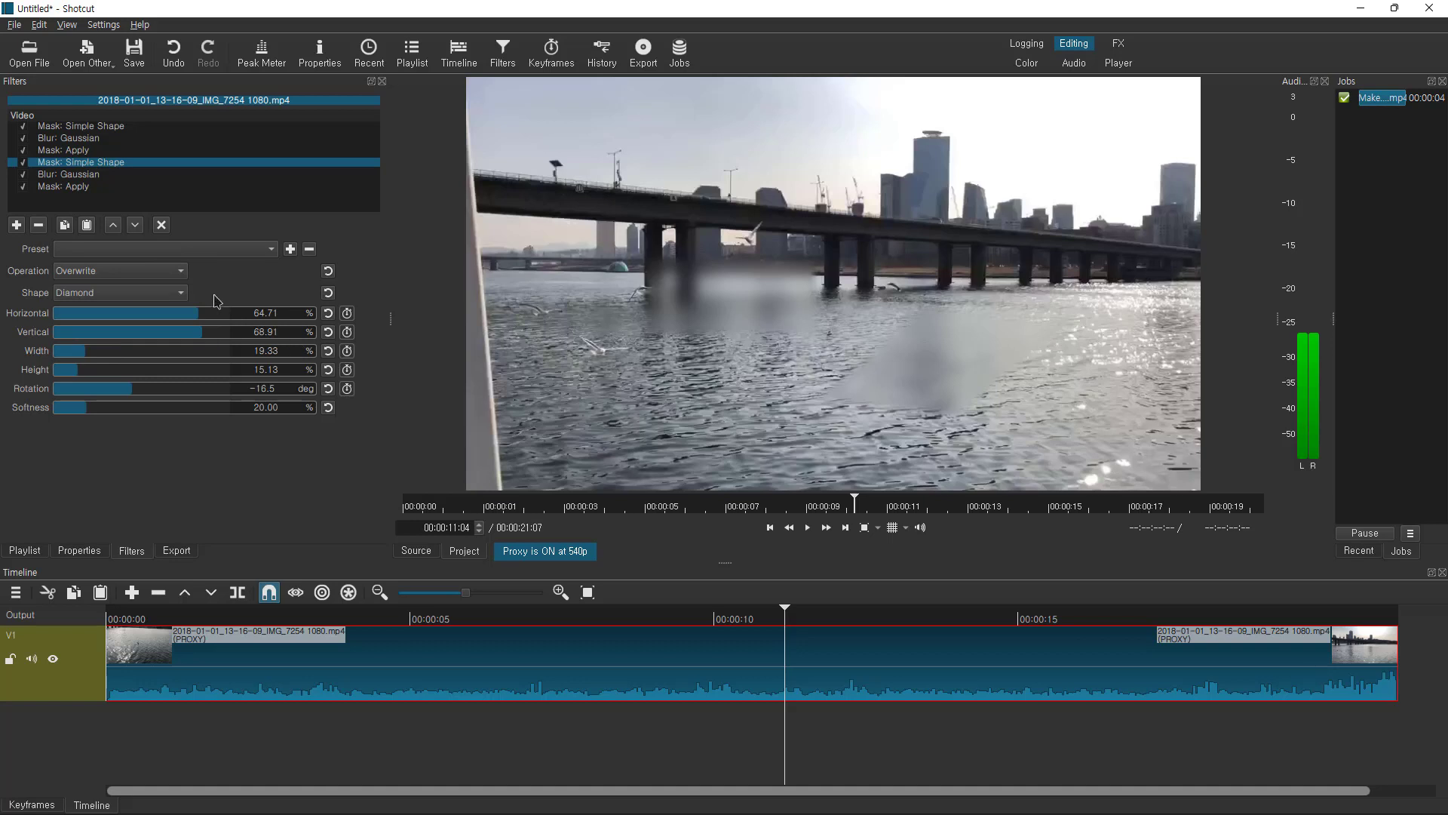
Step: Select the second Mask: Apply filter at the end of the clip's filter stack
{"action": "left_click", "coordinate": [68, 188]}
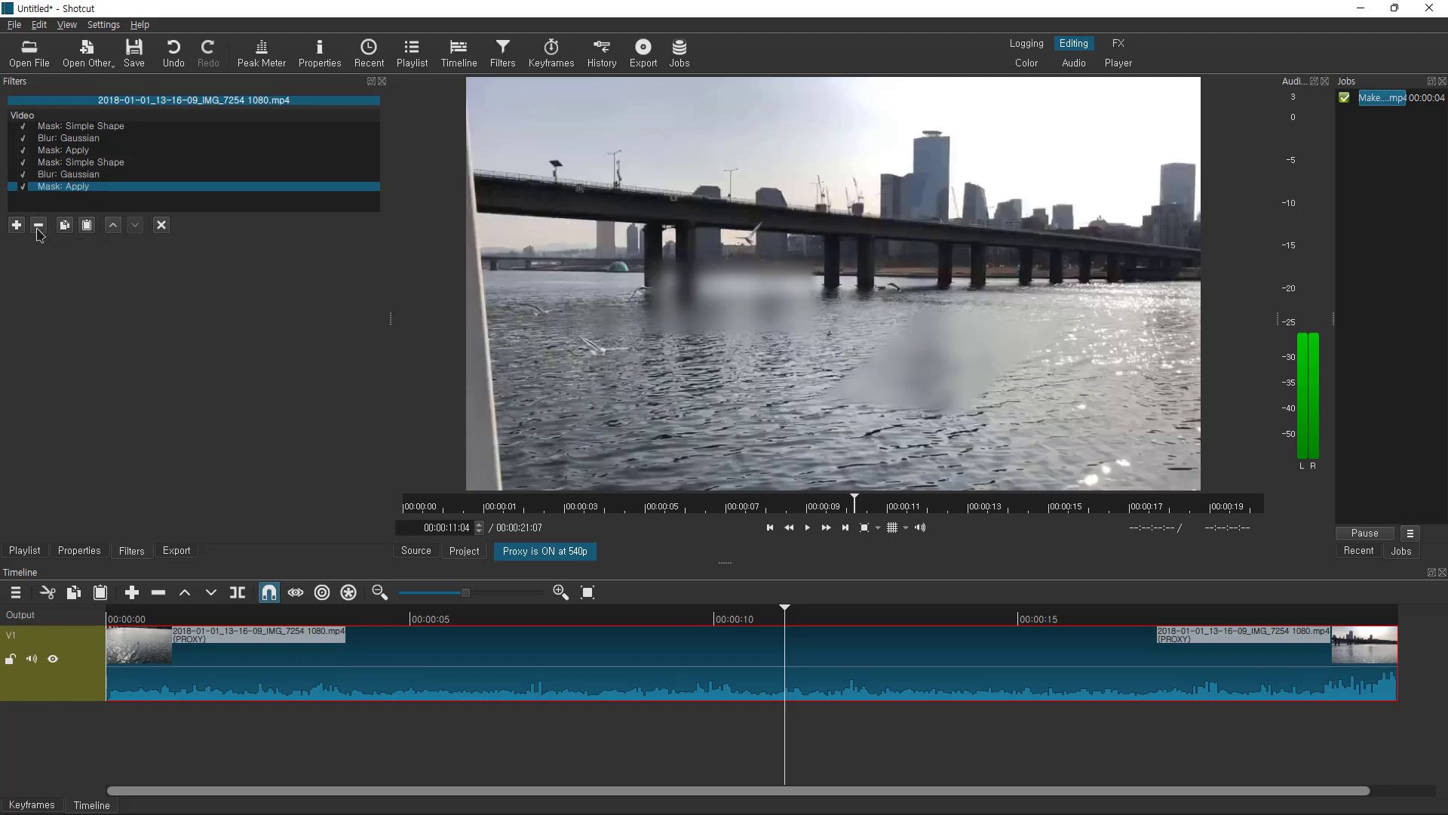